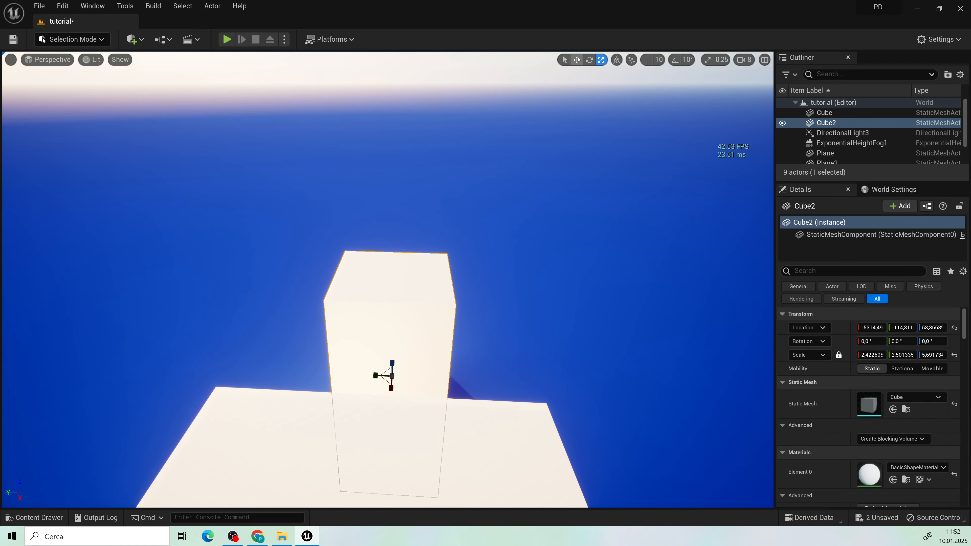
Step: Position the small white cube beside the long block and arrange the tall cubes that form the level blockout
{"action": "left_click", "coordinate": [577, 60]}
{"action": "left_click_drag", "start_coordinate": [385, 379], "coordinate": [384, 399], "text": "alt"}
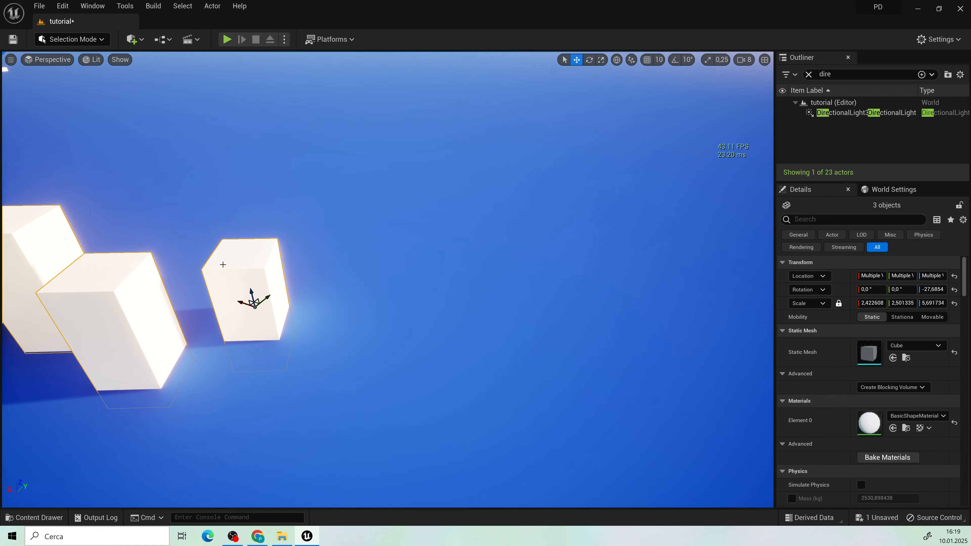
{"action": "left_click", "coordinate": [223, 265]}
{"action": "right_click_drag", "start_coordinate": [223, 264], "coordinate": [337, 276]}
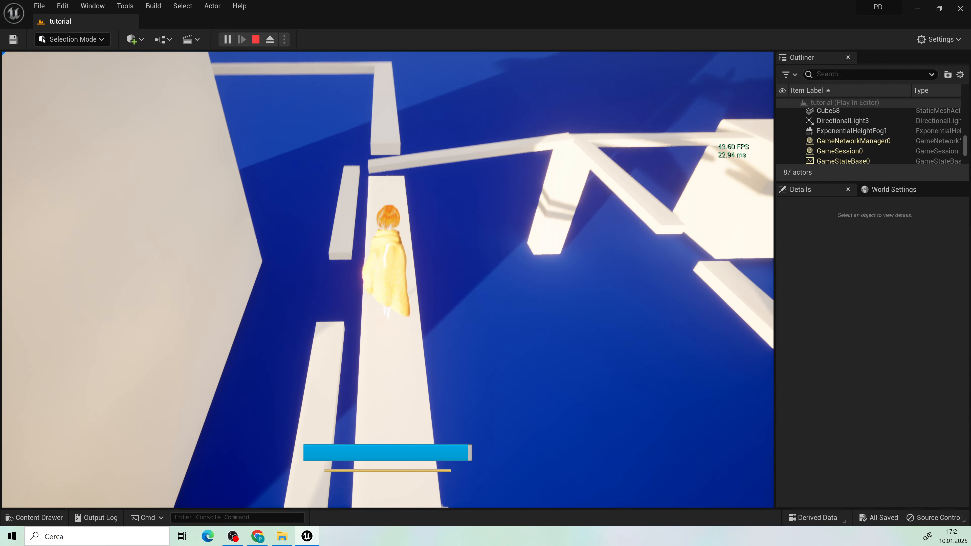
Step: Playtest the level by running and jumping the character along the narrow white platforms up to the wide ledge
{"action": "key", "text": "w"}
{"action": "key", "text": "space"}
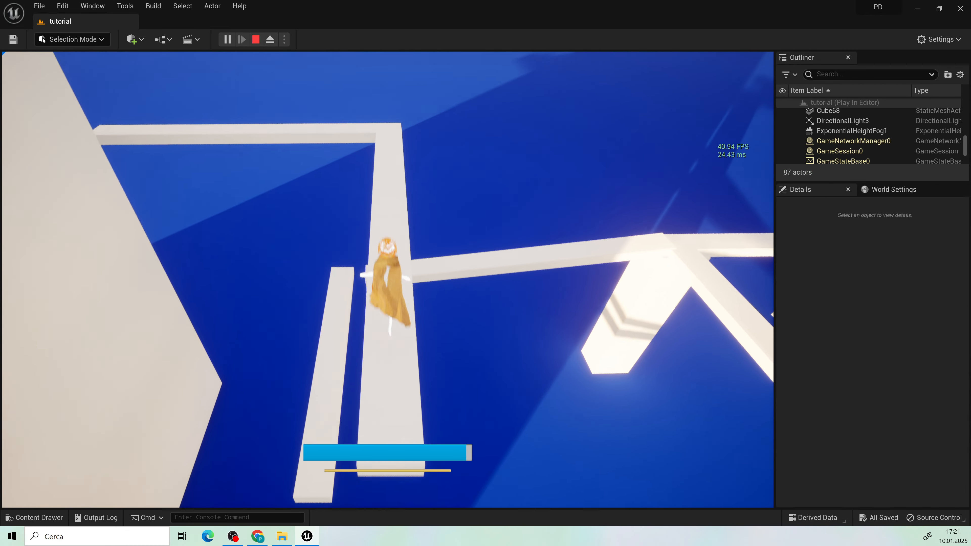
{"action": "key", "text": "w"}
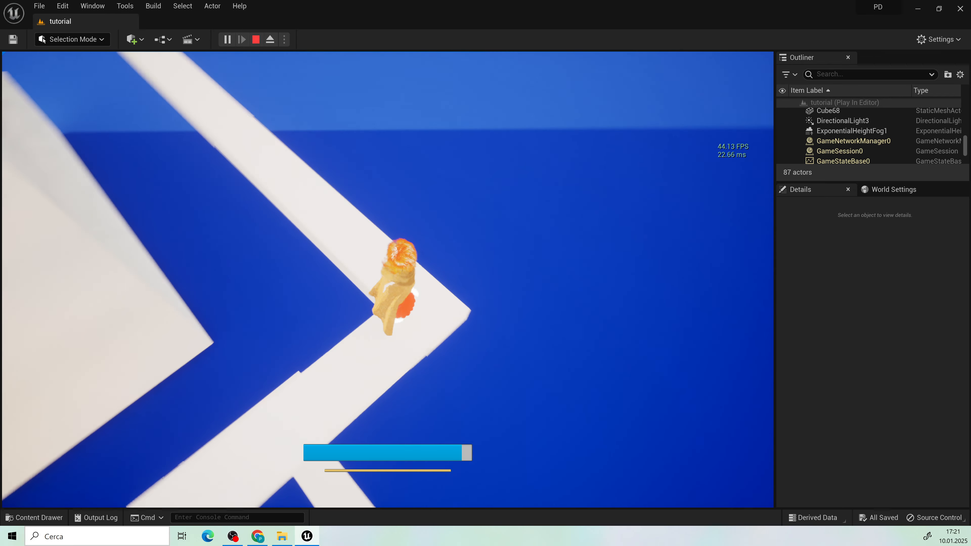
{"action": "key", "text": "w"}
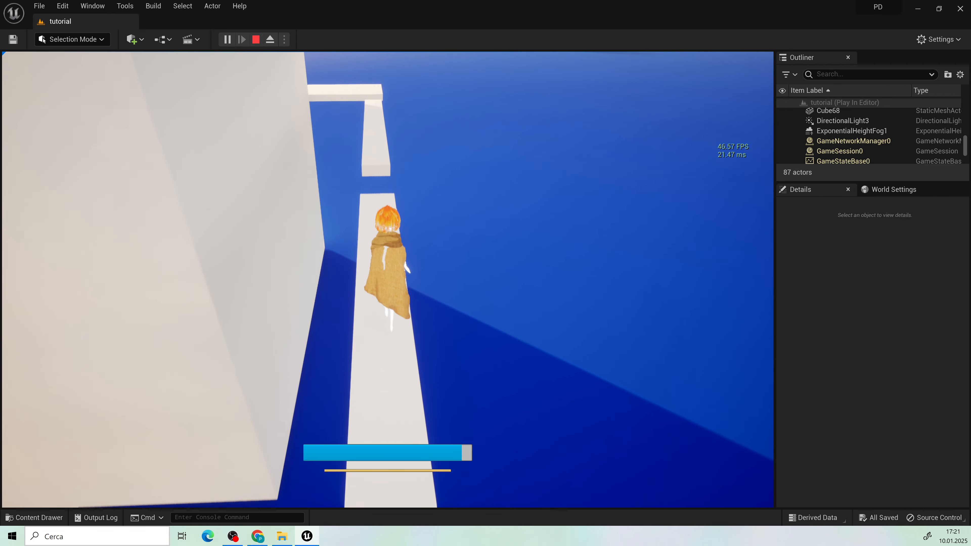
{"action": "key", "text": "w"}
{"action": "key", "text": "space"}
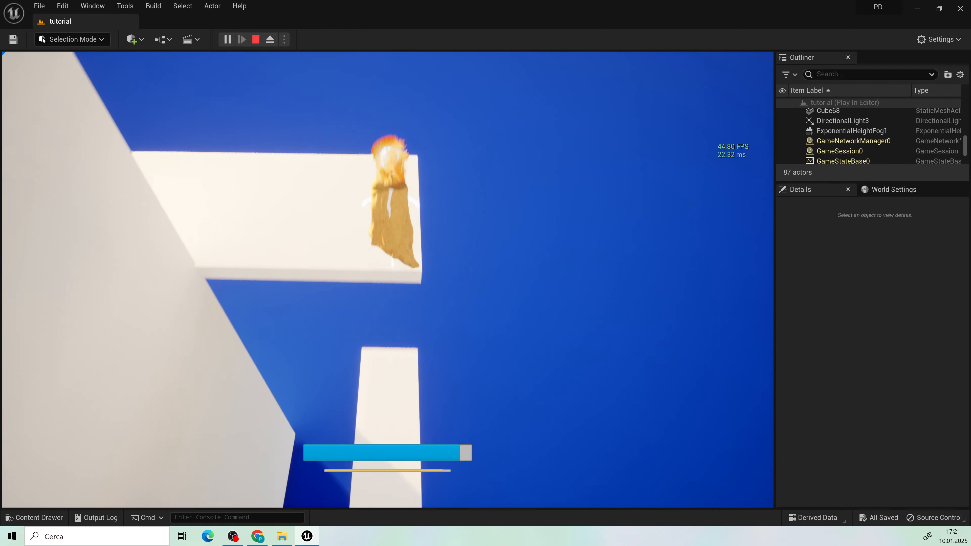
{"action": "key", "text": "w"}
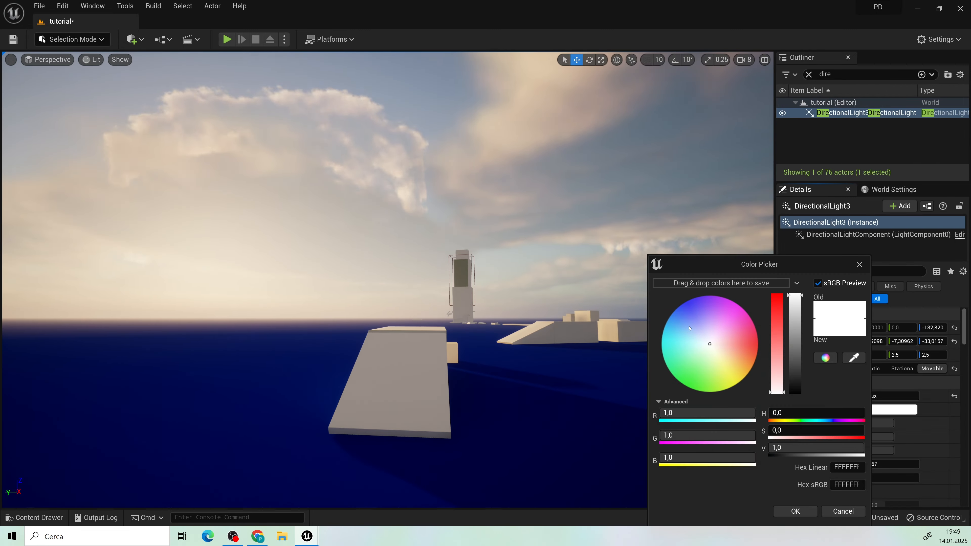
Step: Raise DirectionalLight3's volumetric scattering intensity and tune its further light options for a hazier glow around the sun
{"action": "scroll", "coordinate": [868, 383], "scroll_direction": "down", "scroll_amount": 5}
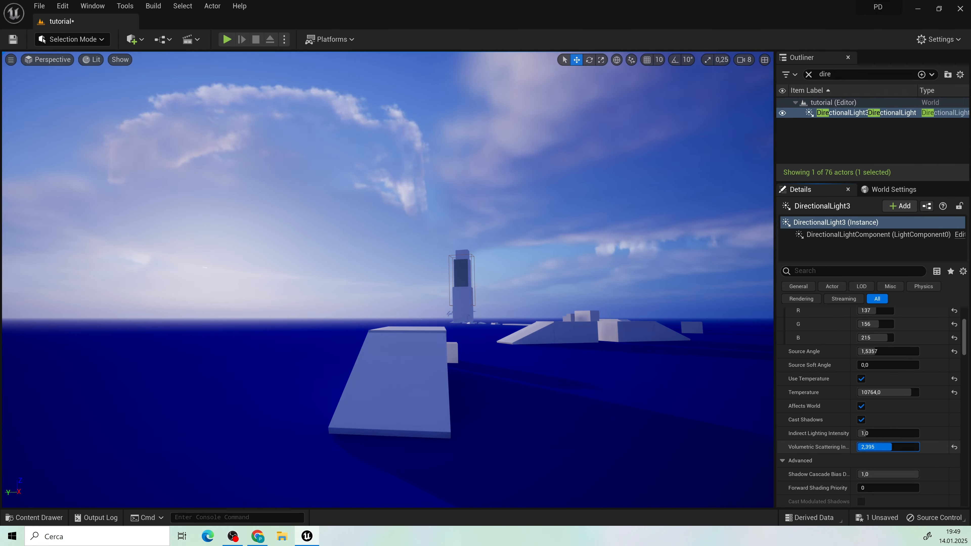
{"action": "left_click_drag", "start_coordinate": [868, 434], "coordinate": [891, 434]}
{"action": "scroll", "coordinate": [891, 460], "scroll_direction": "down", "scroll_amount": 15}
{"action": "left_click", "coordinate": [861, 385]}
{"action": "left_click_drag", "start_coordinate": [891, 399], "coordinate": [876, 399]}
{"action": "right_click_drag", "start_coordinate": [459, 268], "coordinate": [344, 268]}
{"action": "left_click_drag", "start_coordinate": [864, 413], "coordinate": [873, 426]}
{"action": "right_click_drag", "start_coordinate": [382, 268], "coordinate": [420, 229]}
{"action": "left_click", "coordinate": [887, 439]}
{"action": "left_click", "coordinate": [868, 399]}
{"action": "right_click_drag", "start_coordinate": [382, 268], "coordinate": [474, 287]}
{"action": "scroll", "coordinate": [879, 420], "scroll_direction": "down", "scroll_amount": 3}
Step: Find the ExponentialHeightFog1 actor, tint its sky atmosphere ambient contribution blue and set its fog height falloff to 0.16002
{"action": "left_click", "coordinate": [841, 74]}
{"action": "type", "text": "fog"}
{"action": "left_click", "coordinate": [864, 112]}
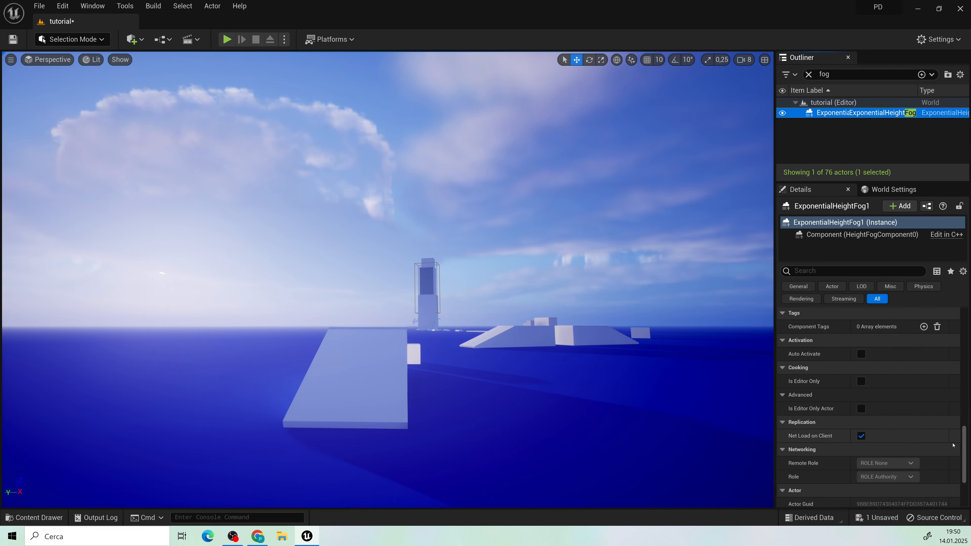
{"action": "left_click", "coordinate": [891, 451]}
{"action": "left_click_drag", "start_coordinate": [798, 296], "coordinate": [799, 356]}
{"action": "left_click", "coordinate": [799, 511]}
{"action": "left_click_drag", "start_coordinate": [864, 409], "coordinate": [863, 410]}
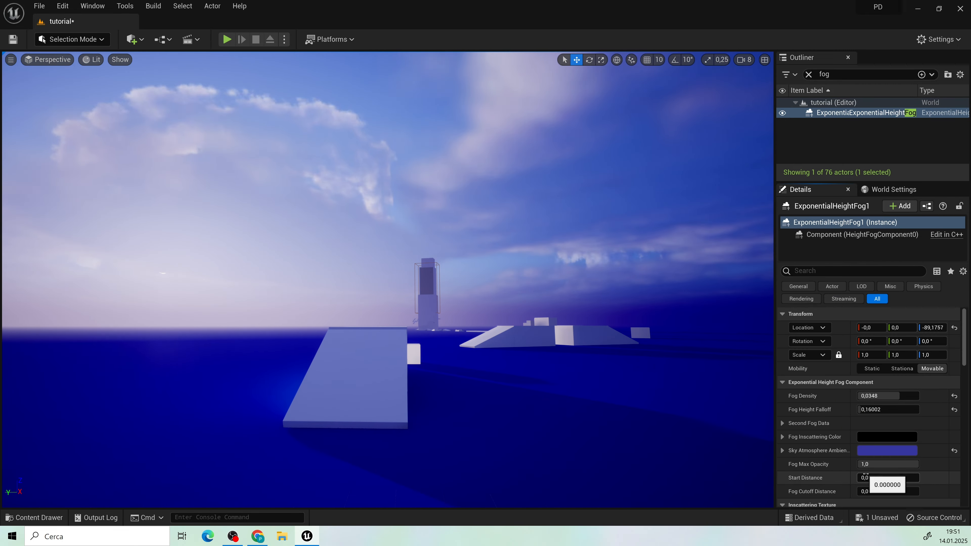
Step: Enable Volumetric Fog on the height fog with a blue-violet albedo colour and adjust its extinction scale
{"action": "scroll", "coordinate": [879, 451], "scroll_direction": "down", "scroll_amount": 8}
{"action": "left_click", "coordinate": [861, 381]}
{"action": "left_click", "coordinate": [881, 408]}
{"action": "left_click", "coordinate": [715, 378]}
{"action": "left_click_drag", "start_coordinate": [823, 296], "coordinate": [824, 327]}
{"action": "right_click_drag", "start_coordinate": [382, 268], "coordinate": [459, 260]}
{"action": "left_click", "coordinate": [826, 511]}
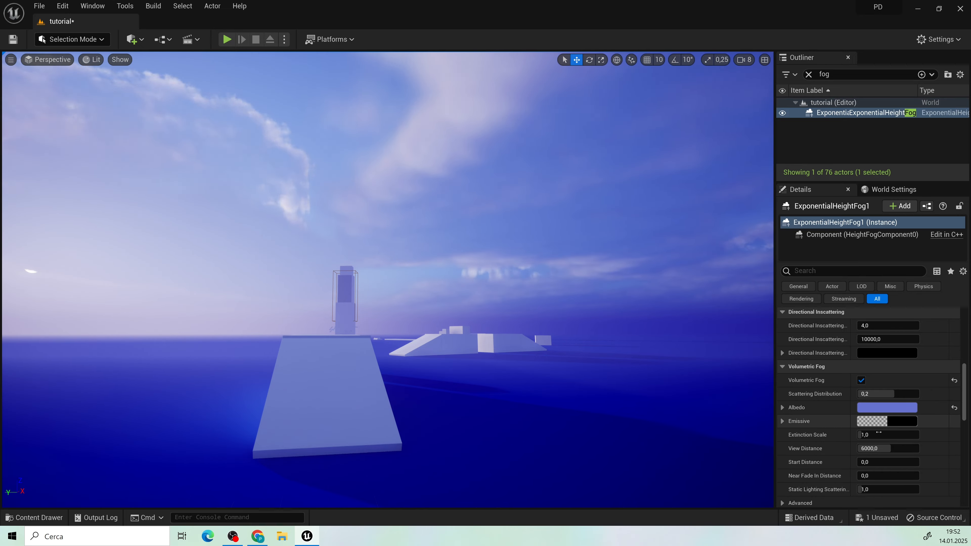
{"action": "left_click_drag", "start_coordinate": [866, 435], "coordinate": [862, 435]}
Step: Find SkyAtmosphere1, give it a blue-violet ground albedo and set its atmosphere height to about 26.18
{"action": "left_click_drag", "start_coordinate": [833, 75], "coordinate": [803, 81]}
{"action": "type", "text": "sky"}
{"action": "left_click", "coordinate": [841, 113]}
{"action": "left_click", "coordinate": [882, 423]}
{"action": "left_click", "coordinate": [714, 379]}
{"action": "left_click", "coordinate": [825, 511]}
{"action": "scroll", "coordinate": [841, 421], "scroll_direction": "down", "scroll_amount": 2}
{"action": "left_click_drag", "start_coordinate": [875, 418], "coordinate": [863, 418]}
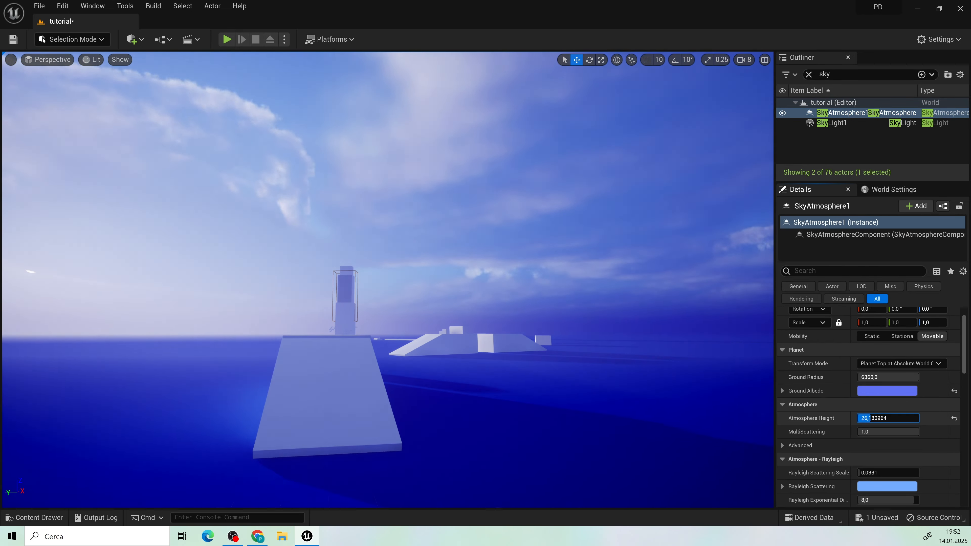
{"action": "right_click_drag", "start_coordinate": [382, 268], "coordinate": [367, 268]}
{"action": "scroll", "coordinate": [841, 421], "scroll_direction": "down", "scroll_amount": 4}
Step: Set SkyLight1's intensity scale to 0.5 and change its light colour to a soft blue-violet
{"action": "left_click", "coordinate": [837, 123]}
{"action": "mouse_move", "coordinate": [865, 462]}
{"action": "left_mouse_down"}
{"action": "mouse_move", "coordinate": [883, 462]}
{"action": "mouse_move", "coordinate": [864, 462]}
{"action": "left_mouse_up"}
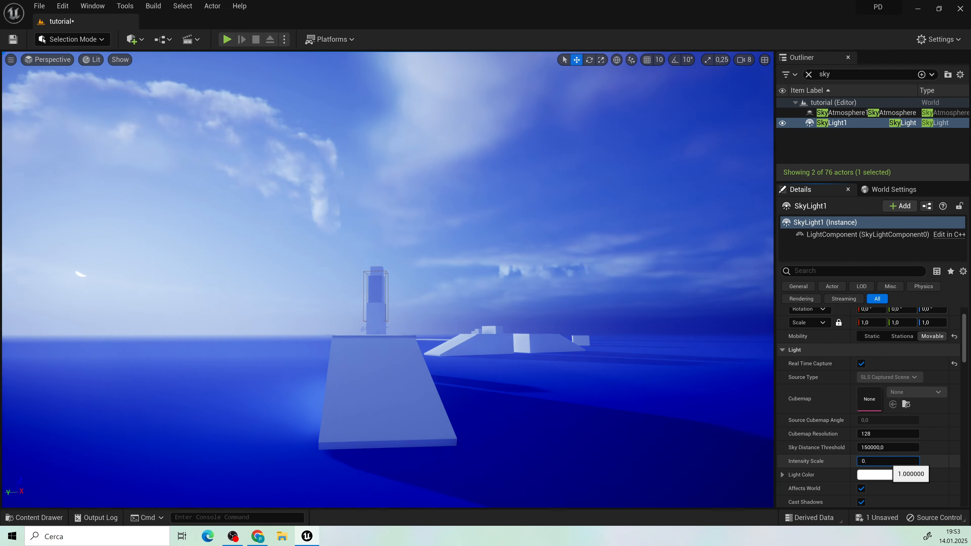
{"action": "left_click", "coordinate": [887, 475]}
{"action": "left_click", "coordinate": [726, 321]}
{"action": "left_click_drag", "start_coordinate": [829, 294], "coordinate": [829, 343]}
{"action": "left_click", "coordinate": [829, 513]}
{"action": "mouse_move", "coordinate": [382, 268]}
{"action": "right_mouse_down"}
{"action": "mouse_move", "coordinate": [344, 268]}
{"action": "mouse_move", "coordinate": [402, 268]}
{"action": "right_mouse_up"}
Step: Clear the actor search filter and place the SM_Sky_Hemisphere_01_low mesh in the level
{"action": "left_click", "coordinate": [809, 75]}
{"action": "left_click", "coordinate": [35, 518]}
{"action": "left_click_drag", "start_coordinate": [804, 391], "coordinate": [610, 295]}
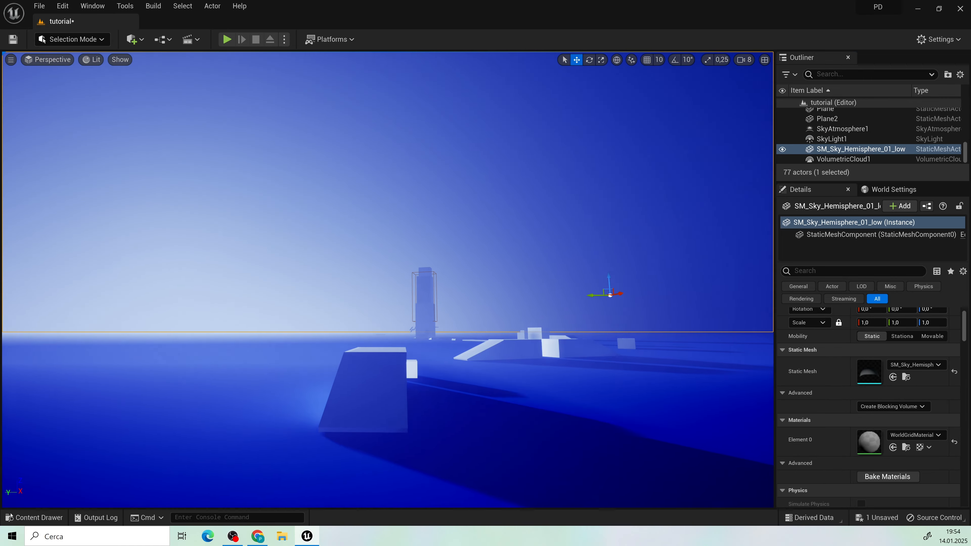
Step: Apply the MI_Sky_LA_290-S material to the sky hemisphere and rotate the hemisphere by about 150.49° around its vertical axis
{"action": "left_click", "coordinate": [34, 518]}
{"action": "left_click_drag", "start_coordinate": [767, 393], "coordinate": [668, 245]}
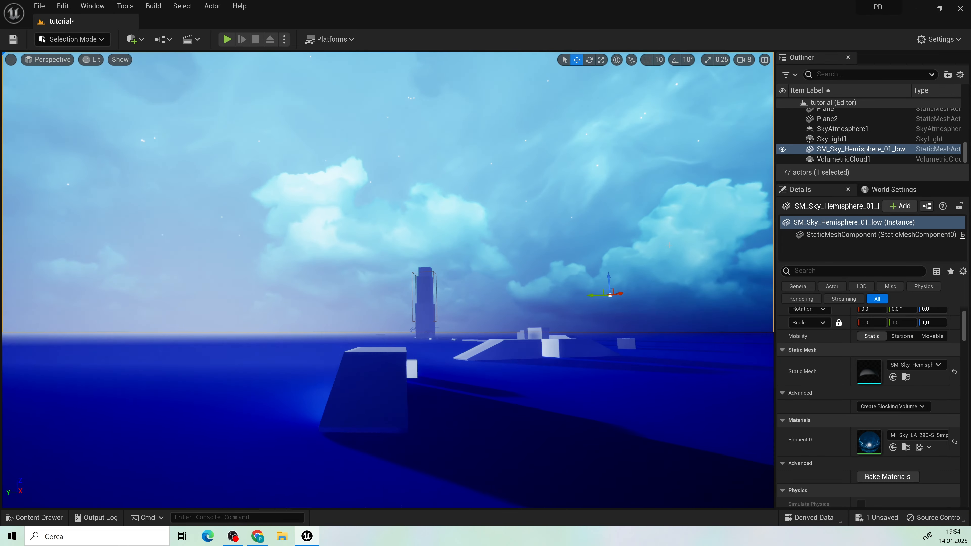
{"action": "left_click", "coordinate": [34, 517]}
{"action": "left_click_drag", "start_coordinate": [722, 394], "coordinate": [681, 245]}
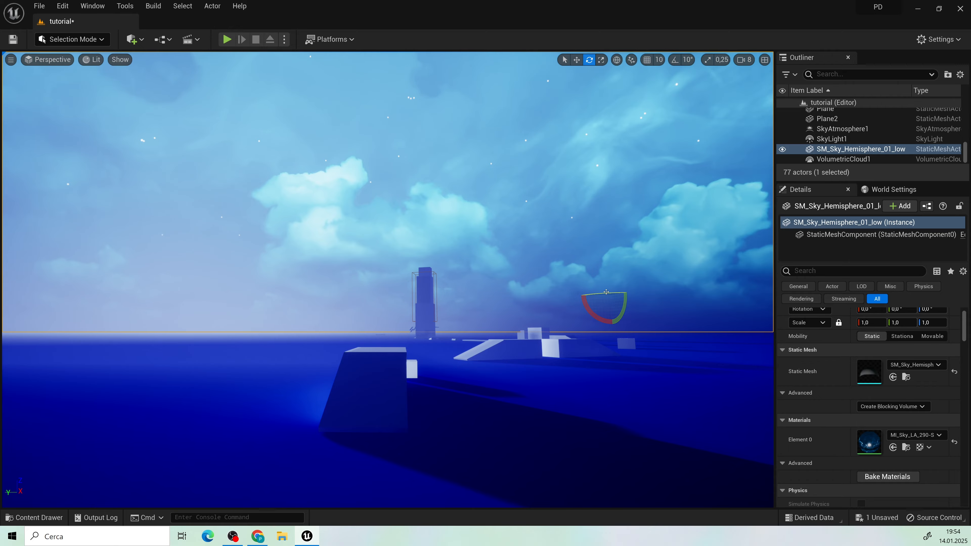
{"action": "mouse_move", "coordinate": [577, 298]}
{"action": "left_mouse_down"}
{"action": "mouse_move", "coordinate": [585, 302]}
{"action": "mouse_move", "coordinate": [576, 301]}
{"action": "left_mouse_up"}
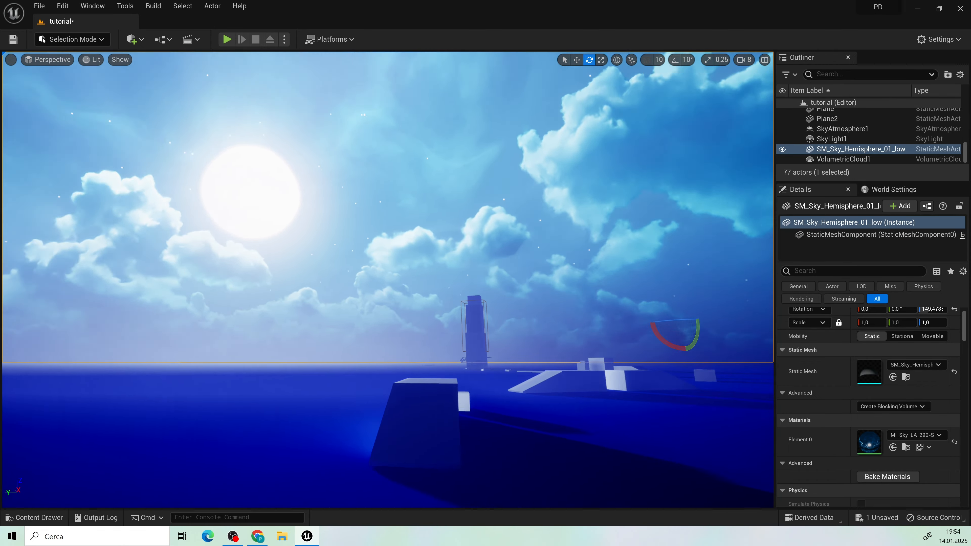
{"action": "right_click_drag", "start_coordinate": [576, 301], "coordinate": [575, 301]}
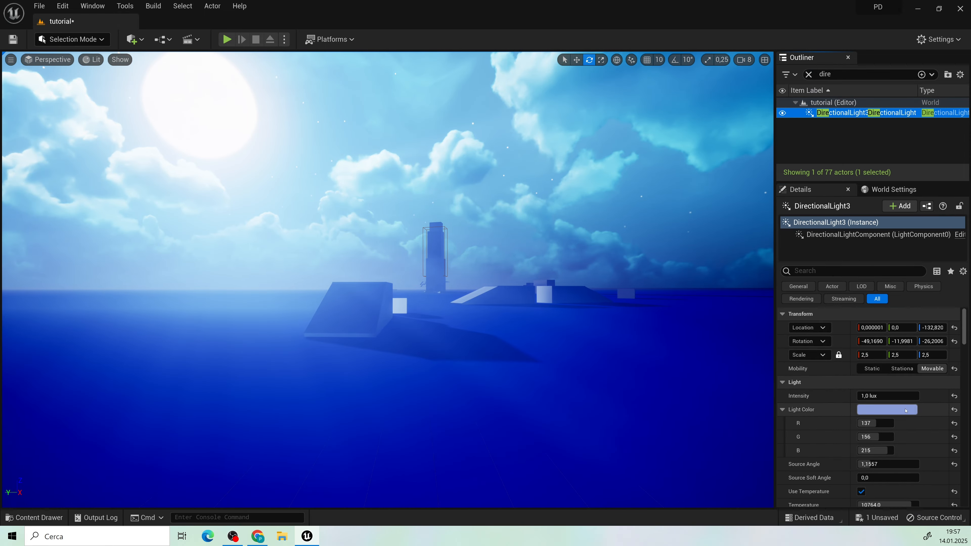
Step: Examine DirectionalLight3's intensity, light colour, temperature, indirect lighting and volumetric scattering settings
{"action": "left_click", "coordinate": [905, 411]}
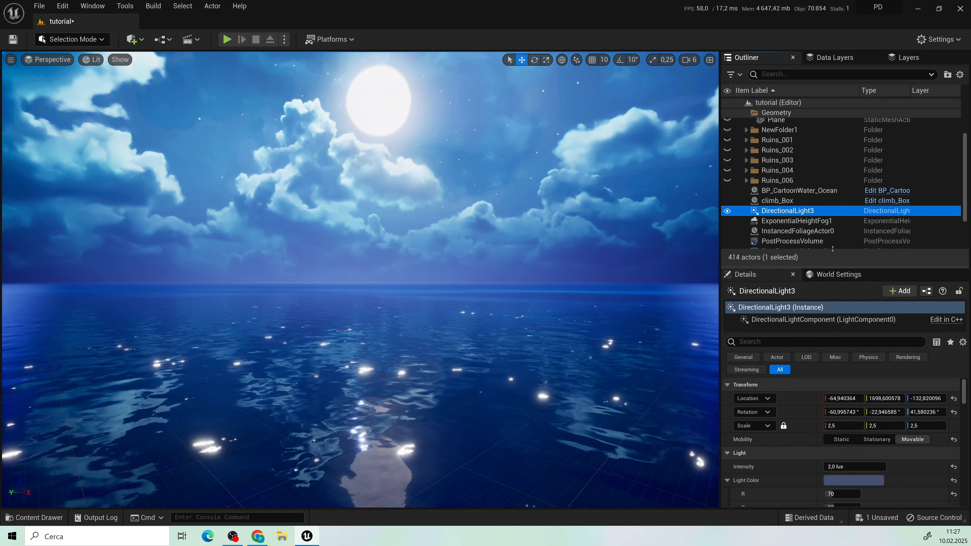
{"action": "left_click_drag", "start_coordinate": [833, 175], "coordinate": [833, 212]}
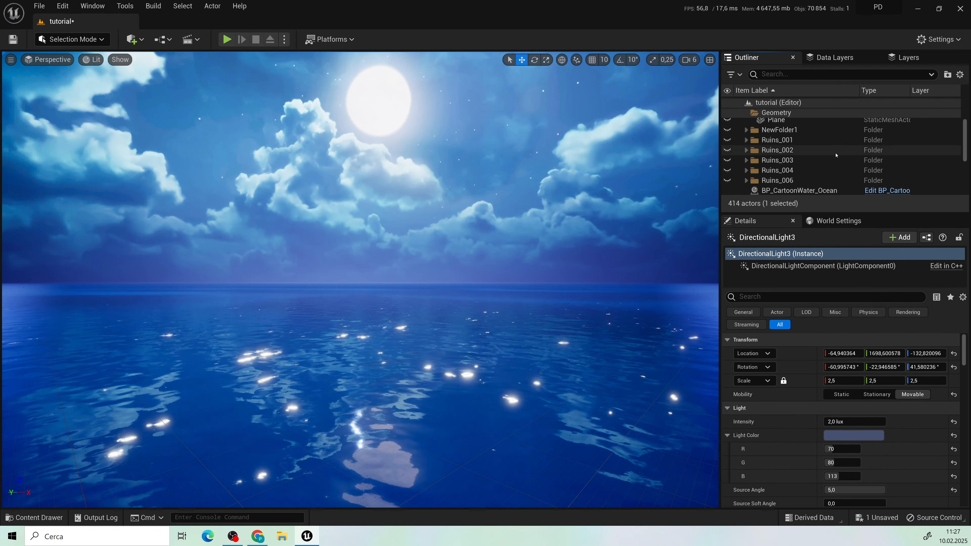
{"action": "scroll", "coordinate": [834, 156], "scroll_direction": "down", "scroll_amount": 3}
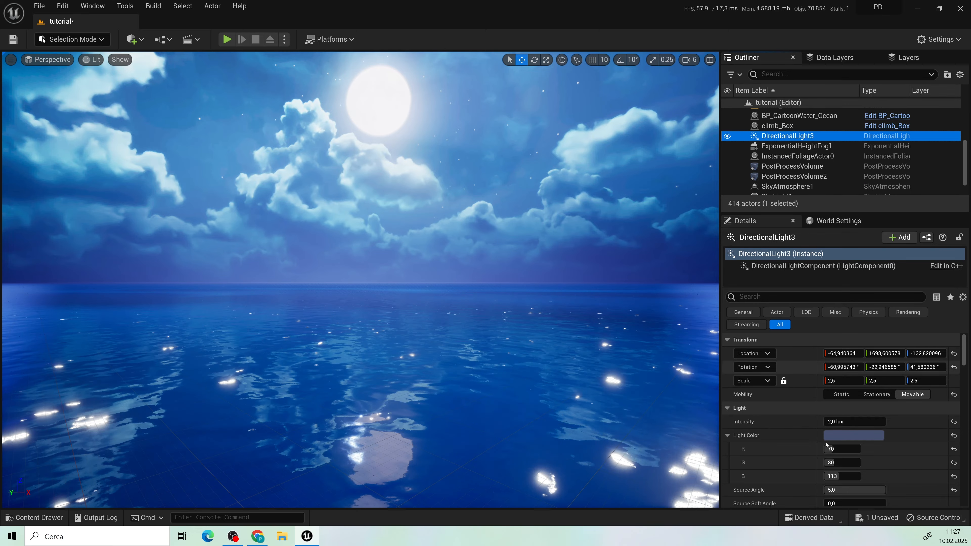
{"action": "scroll", "coordinate": [832, 438], "scroll_direction": "down", "scroll_amount": 4}
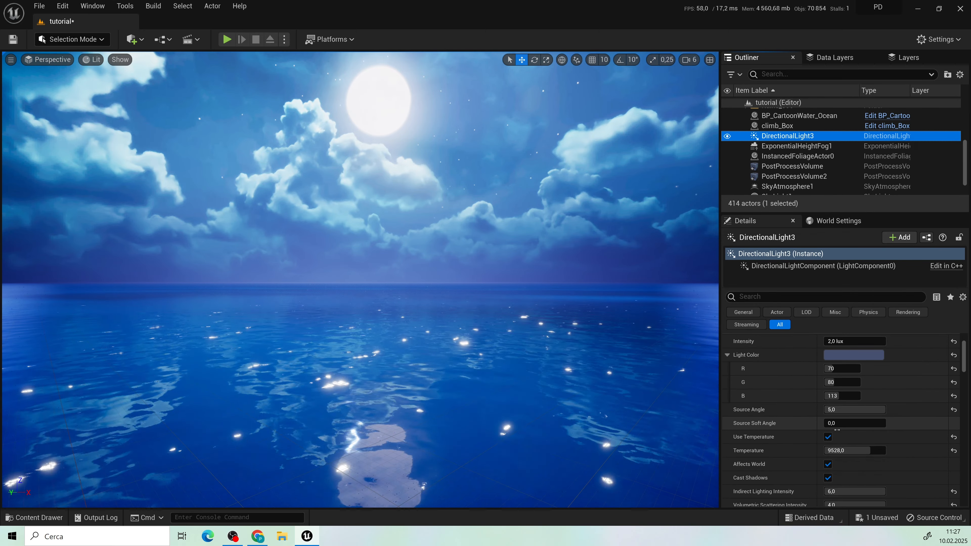
{"action": "scroll", "coordinate": [837, 430], "scroll_direction": "down", "scroll_amount": 7}
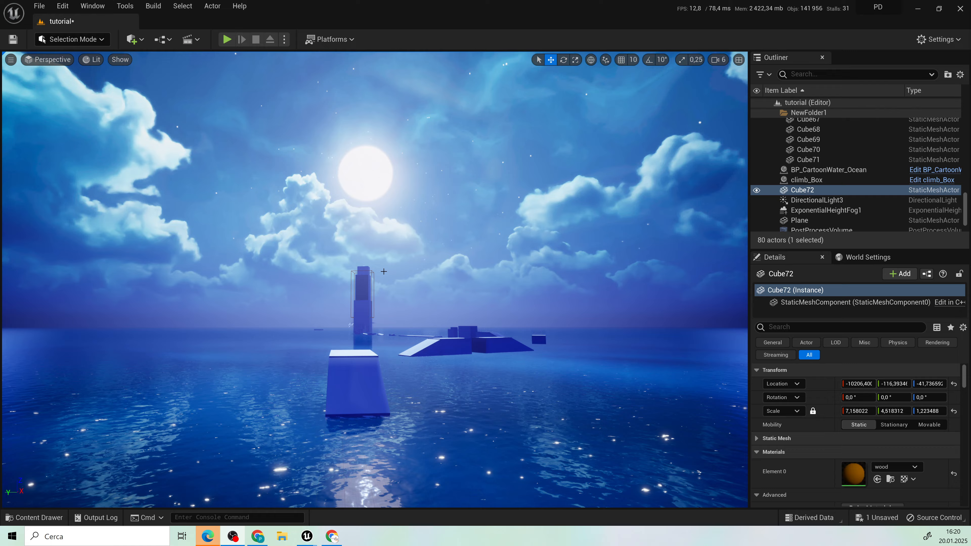
Step: Move the wooden block up against the base of the ramp, at an X location of about -13686
{"action": "right_click_drag", "start_coordinate": [384, 272], "coordinate": [413, 376]}
{"action": "key", "text": "s"}
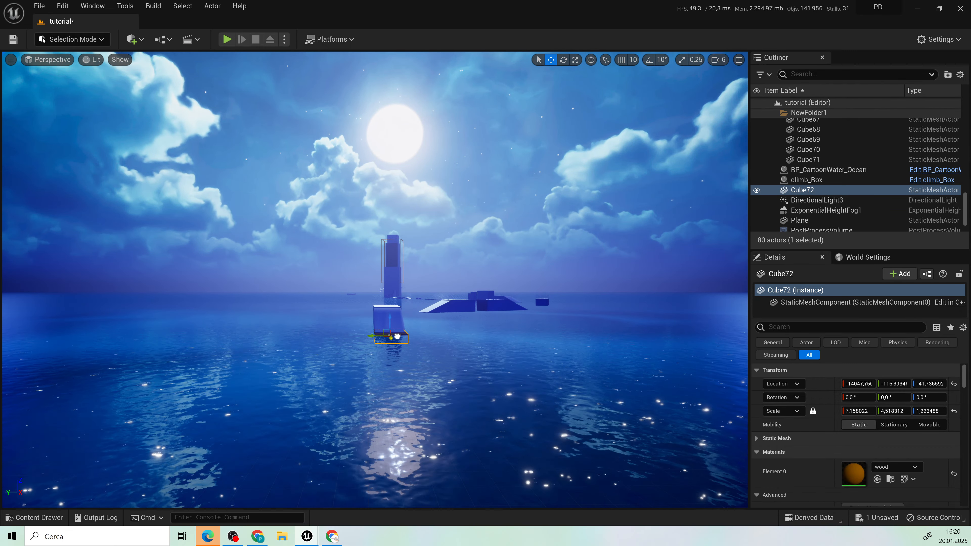
{"action": "key", "text": "w"}
{"action": "mouse_move", "coordinate": [467, 362]}
{"action": "right_mouse_down"}
{"action": "mouse_move", "coordinate": [493, 363]}
{"action": "mouse_move", "coordinate": [466, 363]}
{"action": "right_mouse_up"}
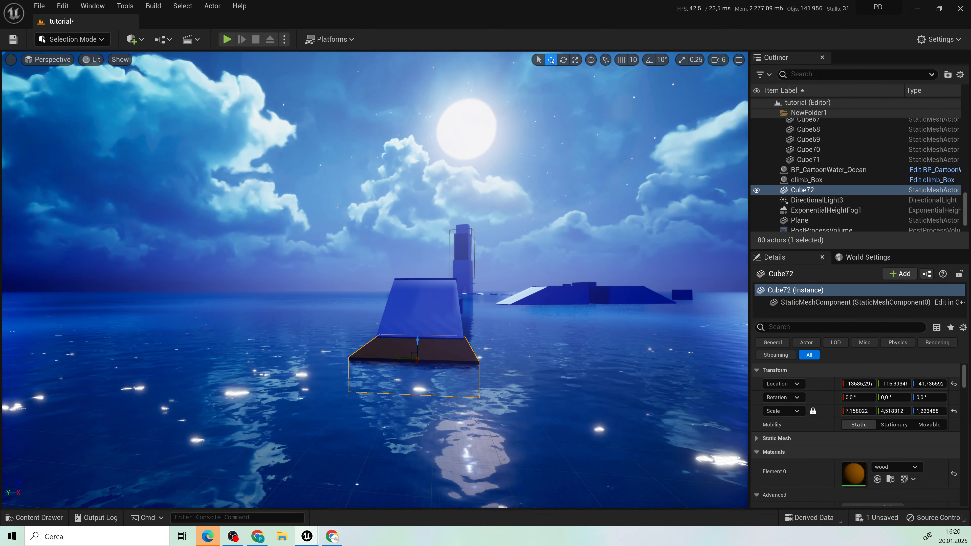
Step: Playtest the level by walking the character from the water onto the wooden block, and stop the session
{"action": "left_click", "coordinate": [520, 346]}
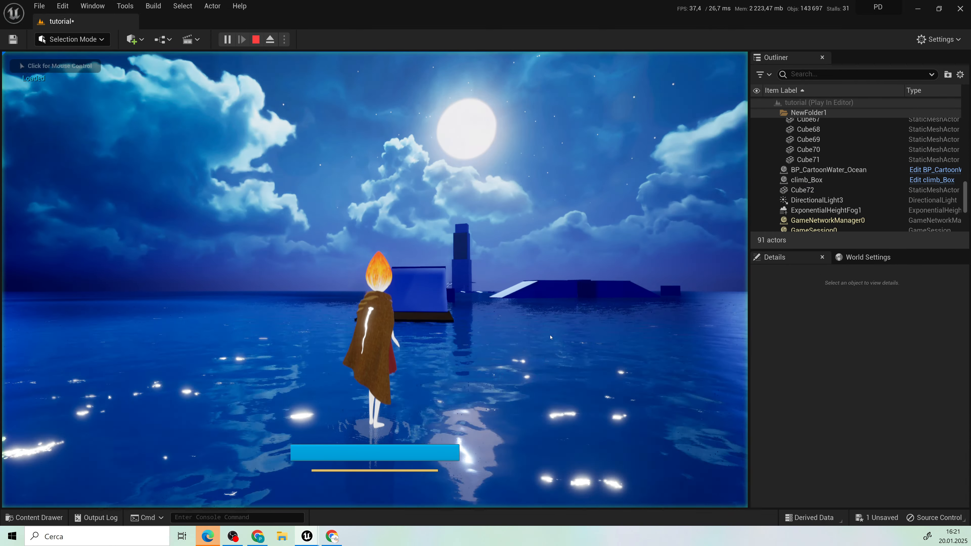
{"action": "key", "text": "w"}
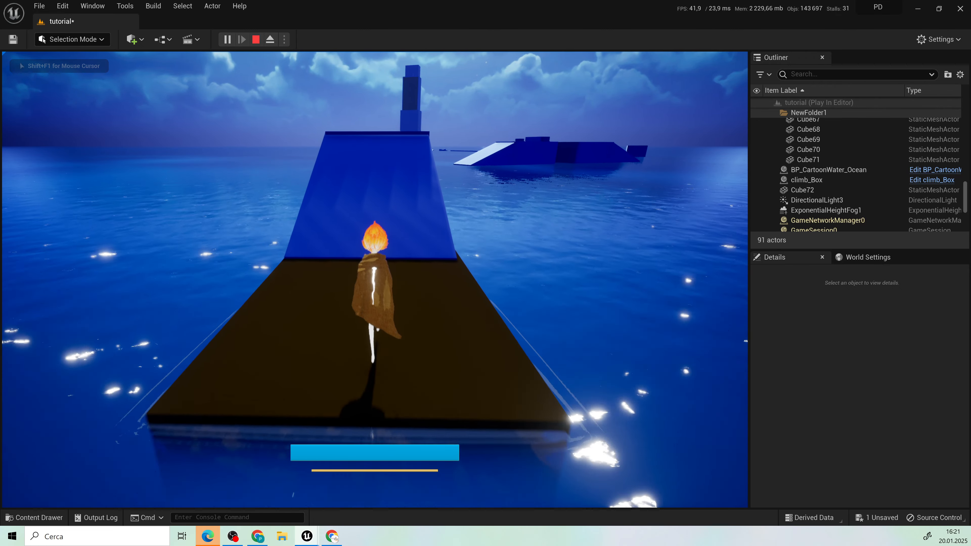
{"action": "key", "text": "Escape"}
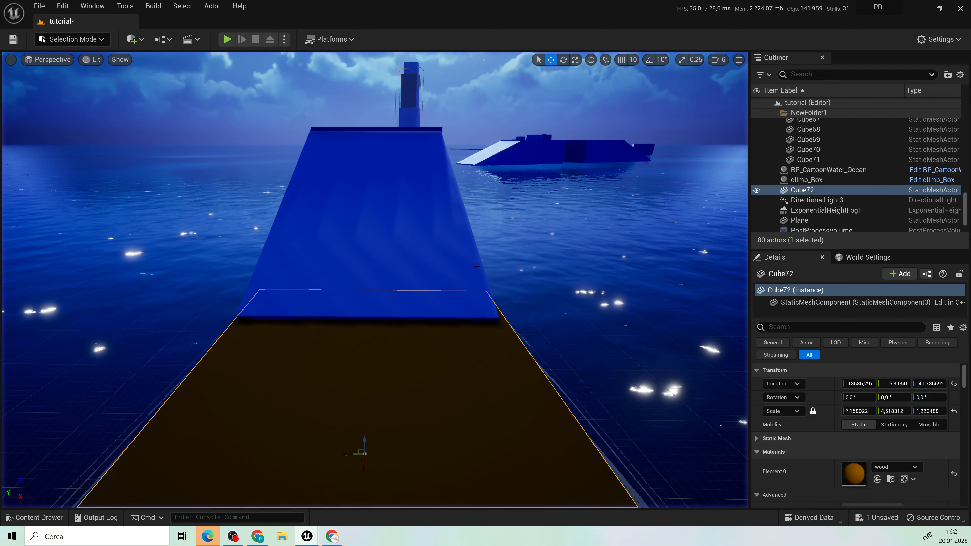
Step: Extend the wooden block into a large floor with a copy rotated about -107.26°, and playtest walking across it
{"action": "key", "text": "s"}
{"action": "right_click_drag", "start_coordinate": [550, 53], "coordinate": [563, 51]}
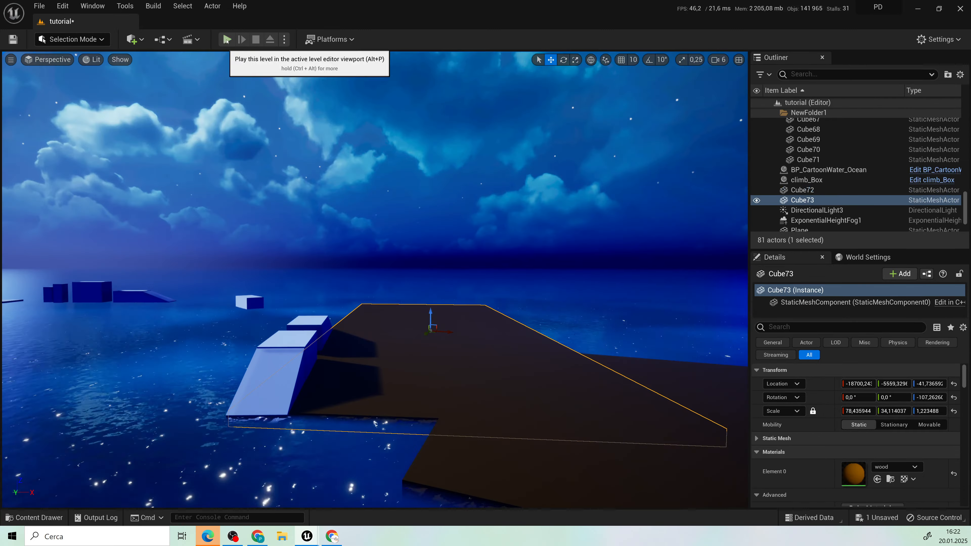
{"action": "left_click", "coordinate": [226, 39]}
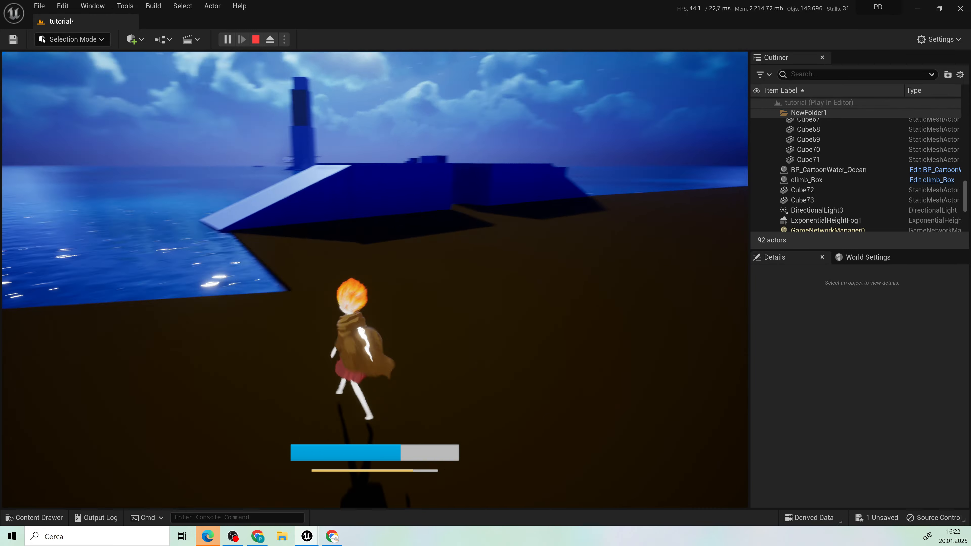
{"action": "key", "text": "Escape"}
Step: Reposition the wooden floor slabs and add two more copies of a slab to extend the floor around the white blocks
{"action": "left_click_drag", "start_coordinate": [559, 387], "coordinate": [565, 384]}
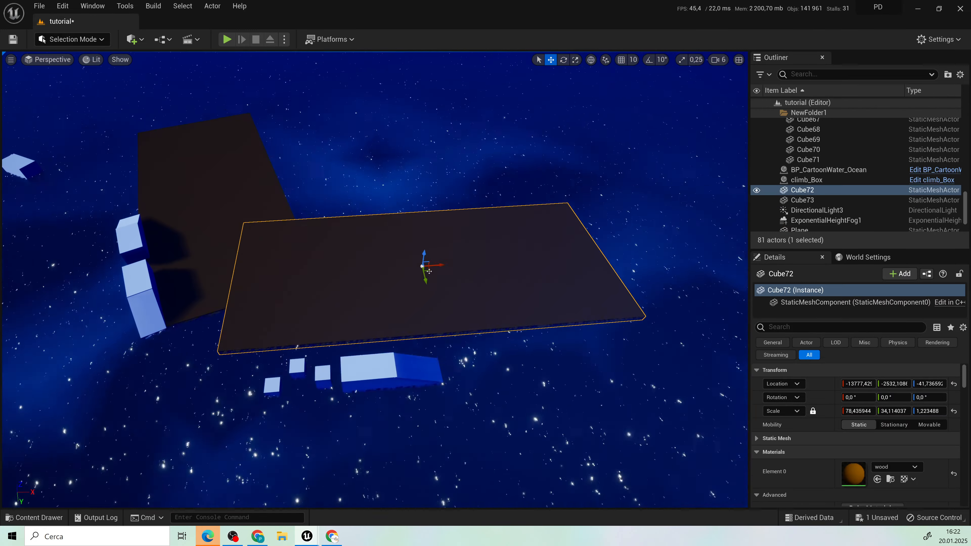
{"action": "left_click", "coordinate": [397, 146]}
{"action": "left_click", "coordinate": [612, 347]}
{"action": "left_click_drag", "start_coordinate": [612, 346], "coordinate": [329, 378], "text": "alt"}
{"action": "right_click_drag", "start_coordinate": [313, 281], "coordinate": [313, 280]}
{"action": "left_click_drag", "start_coordinate": [350, 381], "coordinate": [280, 240], "text": "alt"}
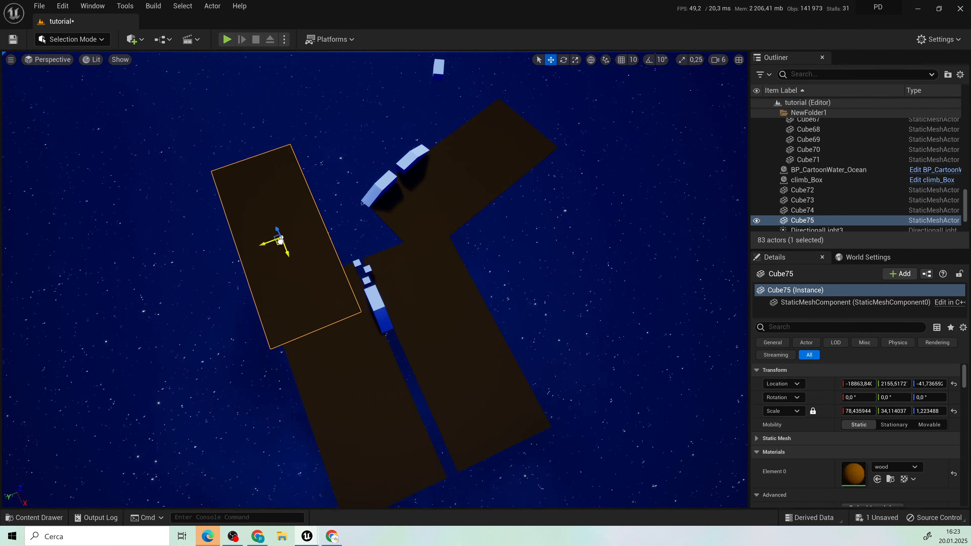
Step: Add another wooden slab copy rotated about 158.88° beneath the white blocks, overlapping the neighbouring slabs
{"action": "right_click_drag", "start_coordinate": [183, 356], "coordinate": [183, 357]}
{"action": "left_click_drag", "start_coordinate": [251, 455], "coordinate": [230, 364], "text": "alt"}
{"action": "key", "text": "e"}
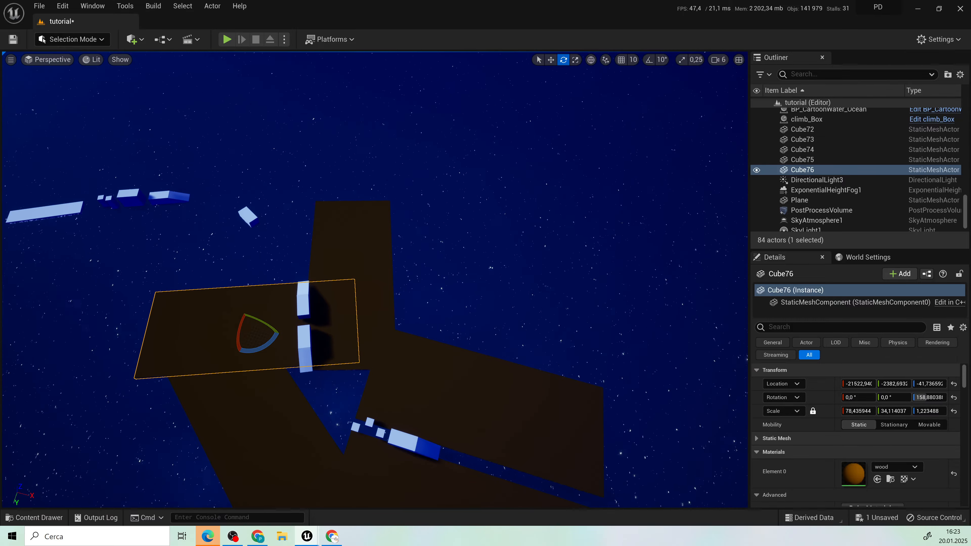
{"action": "left_click", "coordinate": [382, 292]}
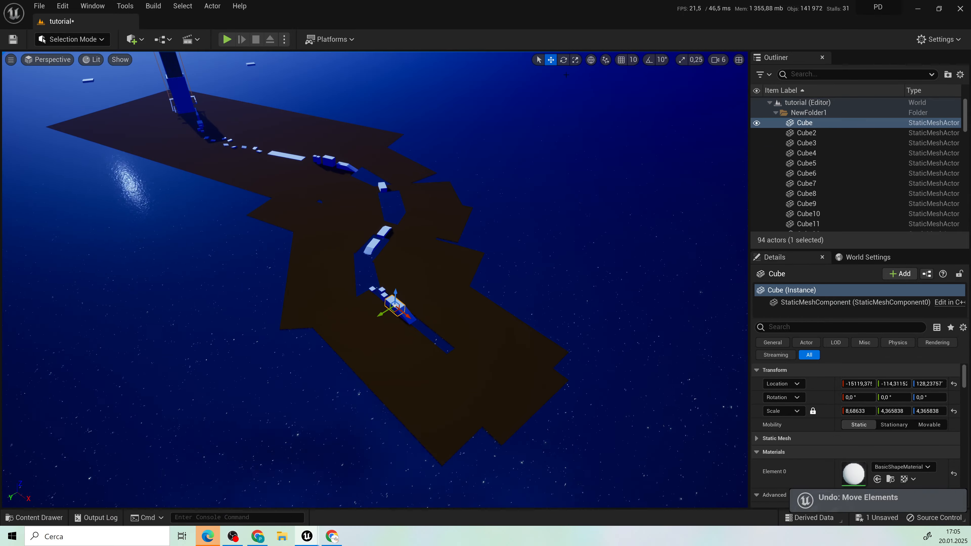
{"action": "left_click", "coordinate": [466, 291]}
{"action": "key", "text": "r"}
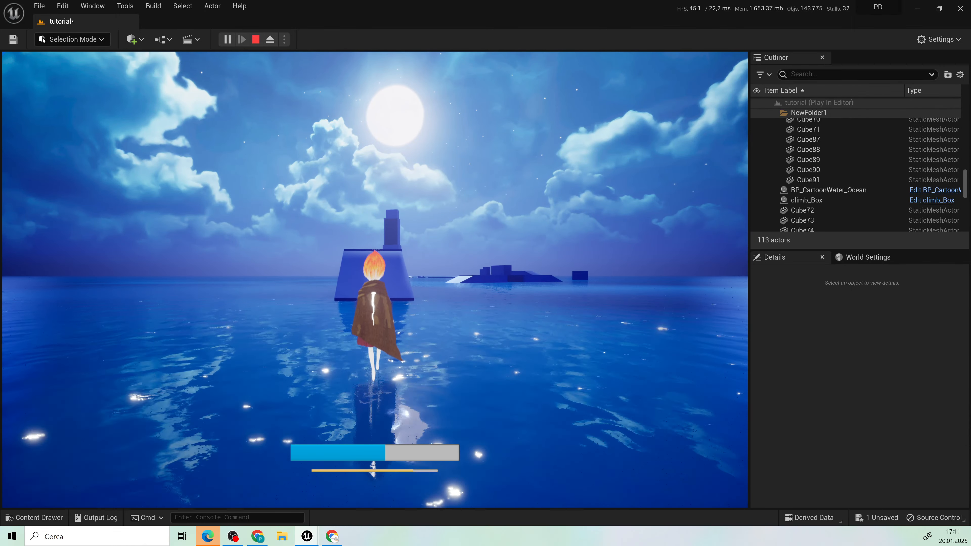
Step: Playtest the level by walking the character across the water, up the ramp and over the stepping cubes
{"action": "key", "text": "w"}
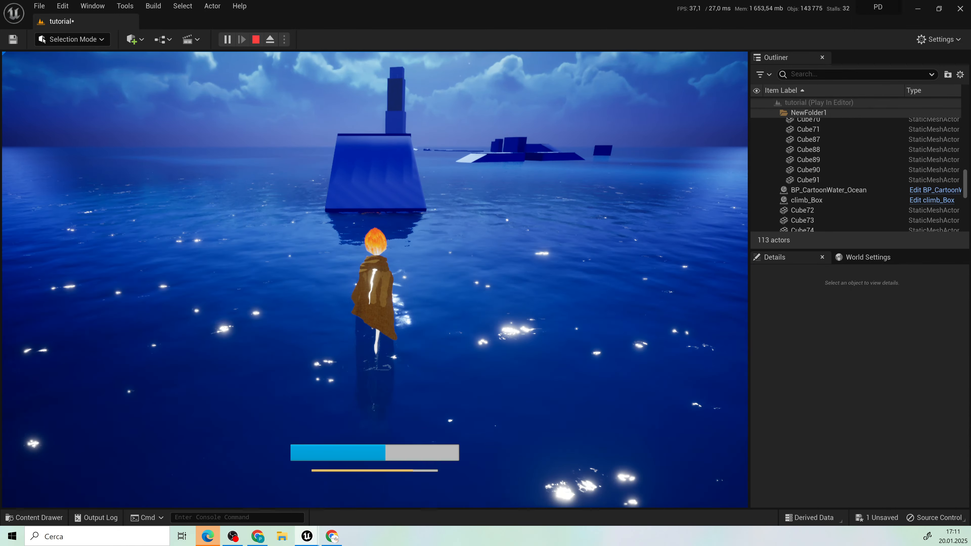
{"action": "key", "text": "w"}
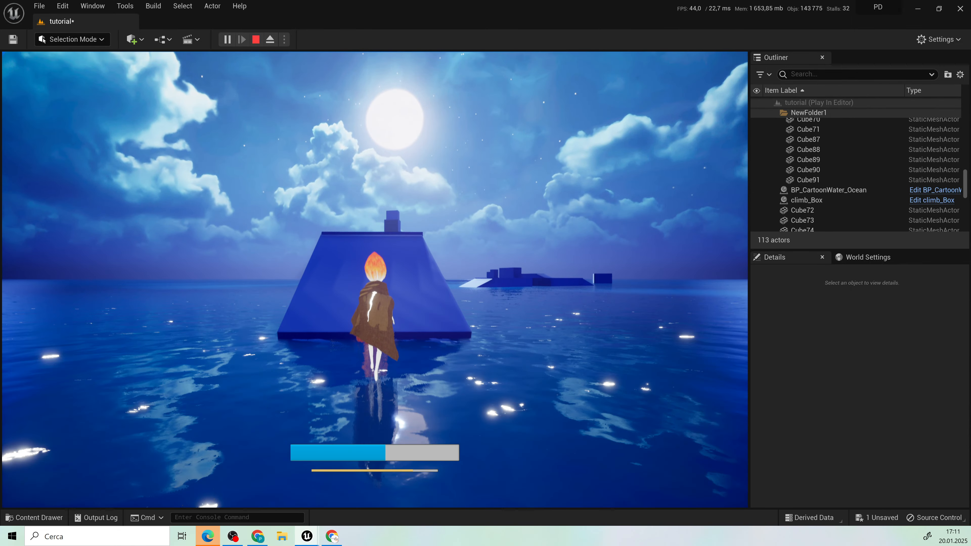
{"action": "key", "text": "w"}
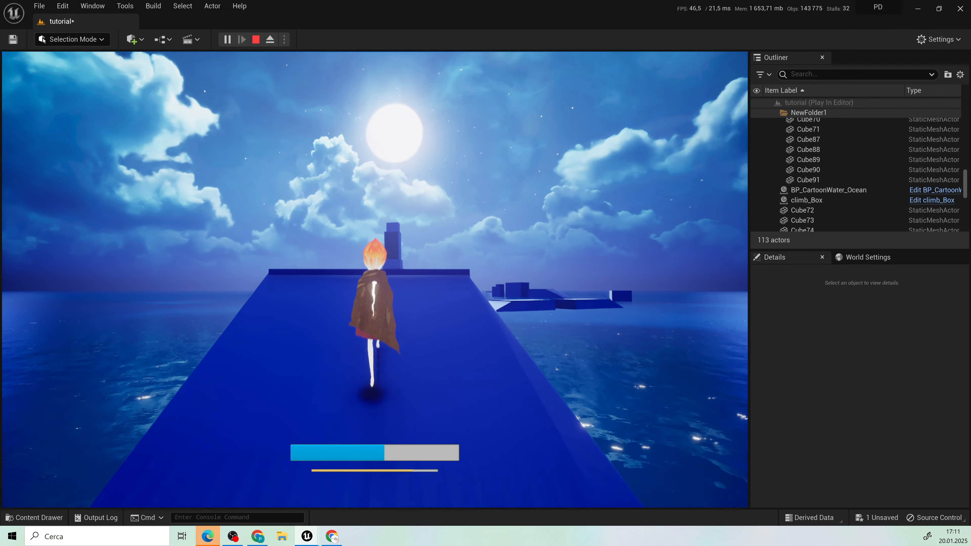
{"action": "key", "text": "w"}
{"action": "key", "text": "w"}
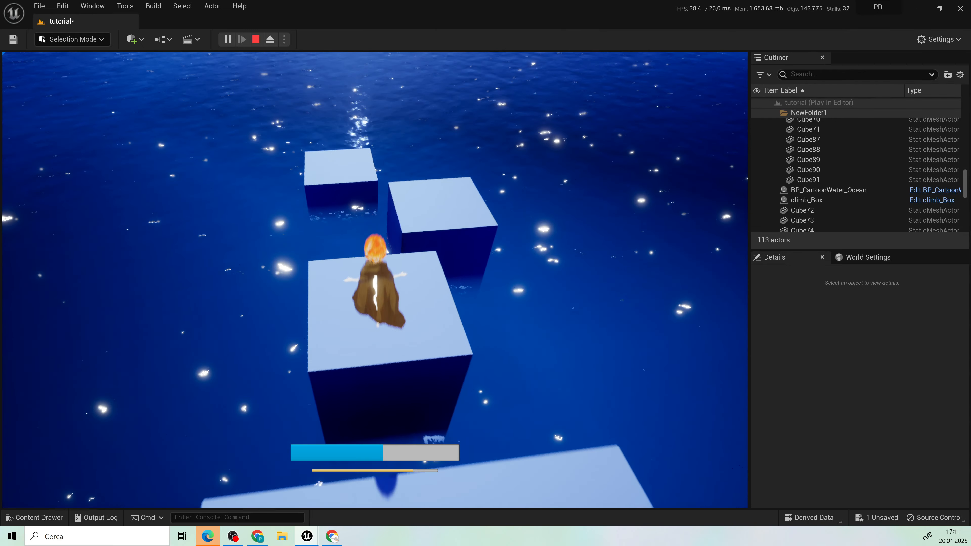
{"action": "key", "text": "w"}
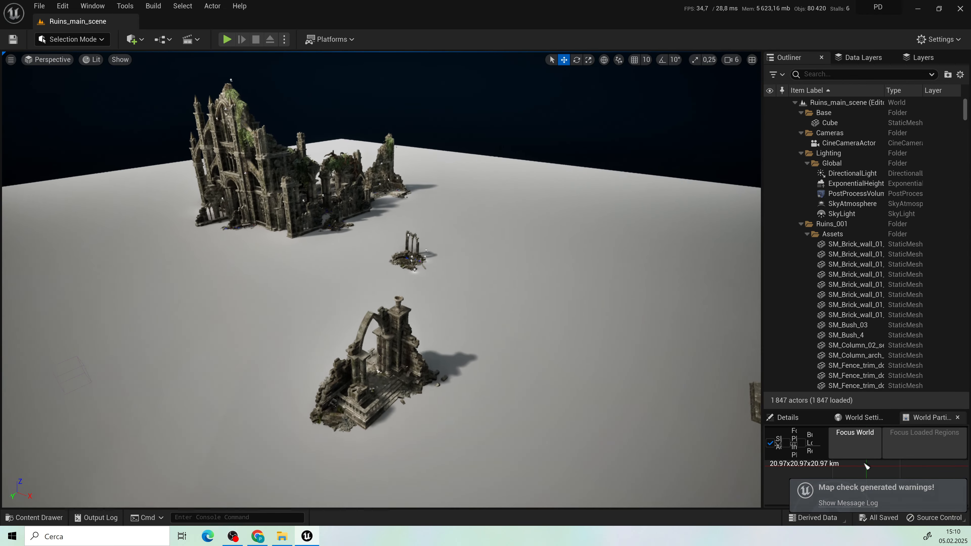
Step: Place the SM_Brick_wall_01_03 mesh from the modular ruins Walls folder in the ocean beside the ruins
{"action": "left_click", "coordinate": [358, 188]}
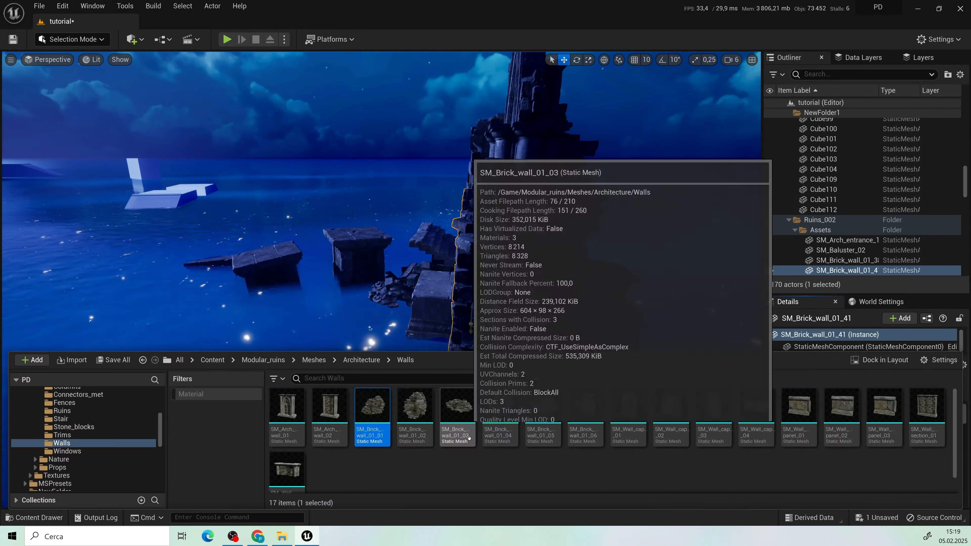
{"action": "left_click_drag", "start_coordinate": [455, 408], "coordinate": [327, 278]}
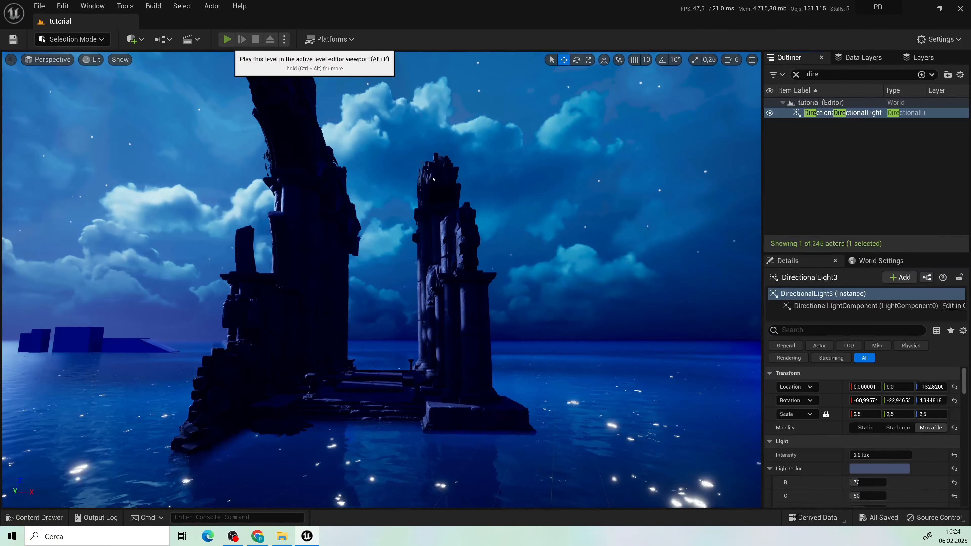
Step: Playtest the tutorial level by walking the character over the stone slabs between the ruin columns
{"action": "left_click", "coordinate": [227, 39]}
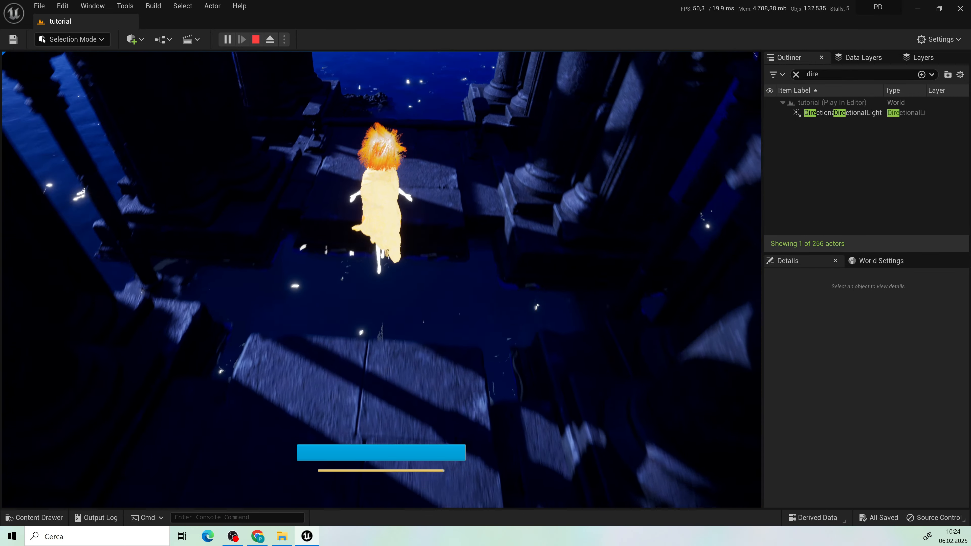
{"action": "key", "text": "w"}
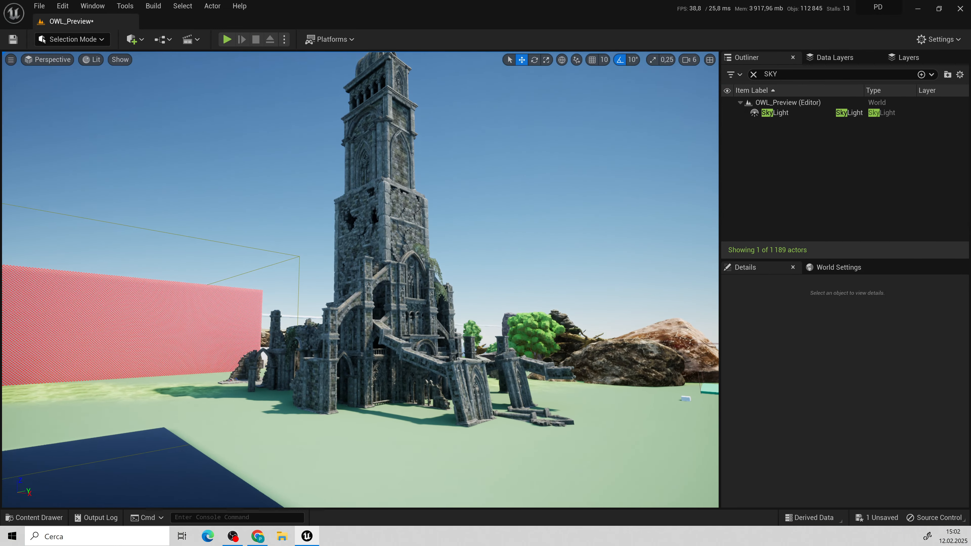
Step: Examine the tall ruined tower from several angles in the OWL_Preview level and in the moonlit ocean level
{"action": "key", "text": "d"}
{"action": "right_click_drag", "start_coordinate": [360, 280], "coordinate": [273, 256]}
{"action": "key", "text": "d"}
{"action": "key", "text": "d"}
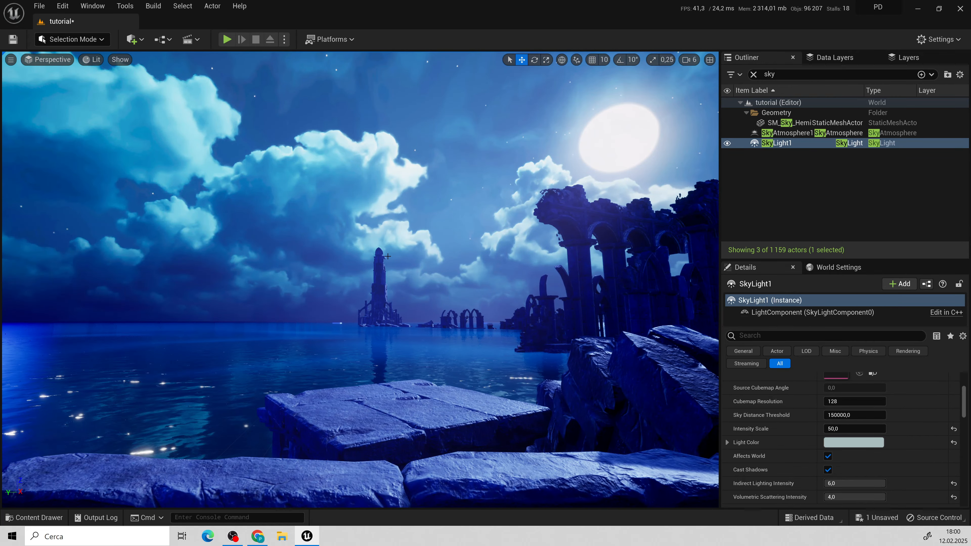
{"action": "left_click", "coordinate": [385, 256]}
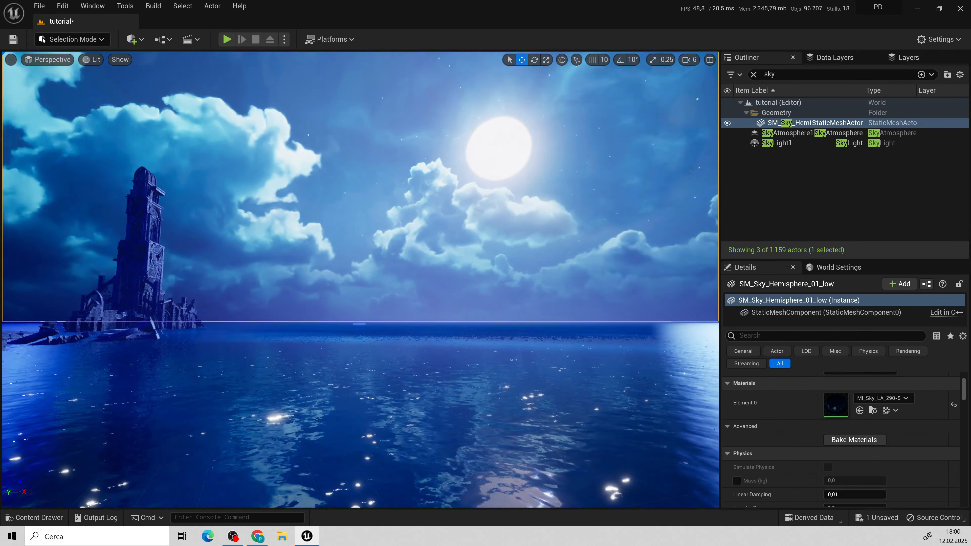
{"action": "left_click_drag", "start_coordinate": [385, 256], "coordinate": [321, 241]}
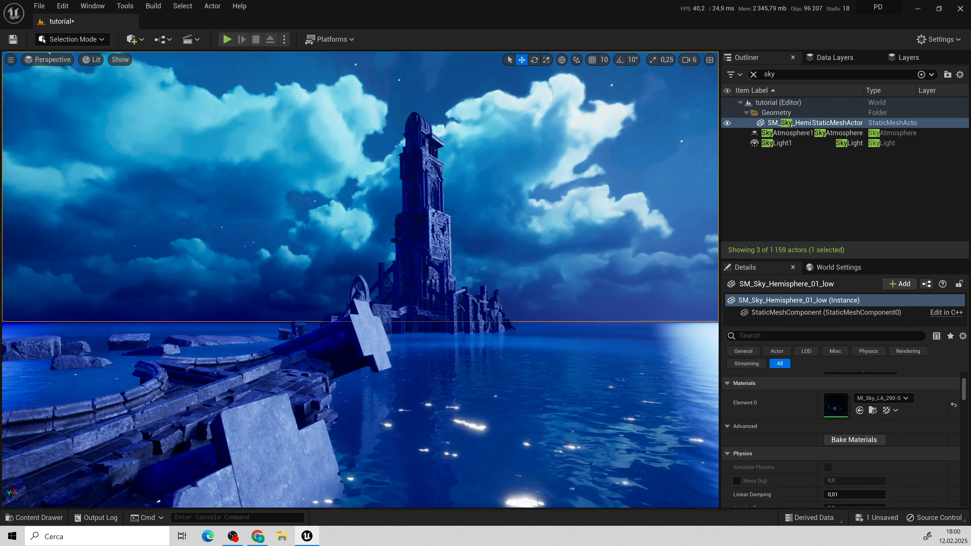
{"action": "key", "text": "e"}
{"action": "key", "text": "w"}
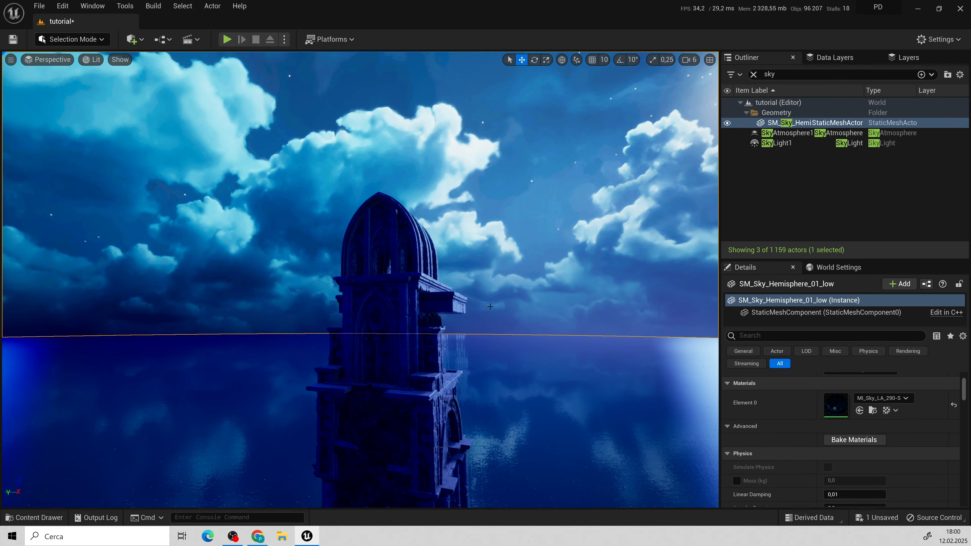
Step: Playtest the level by walking the character through the ruined arch, down the stairs and over the floating slabs towards the distant tower
{"action": "key", "text": "alt+p"}
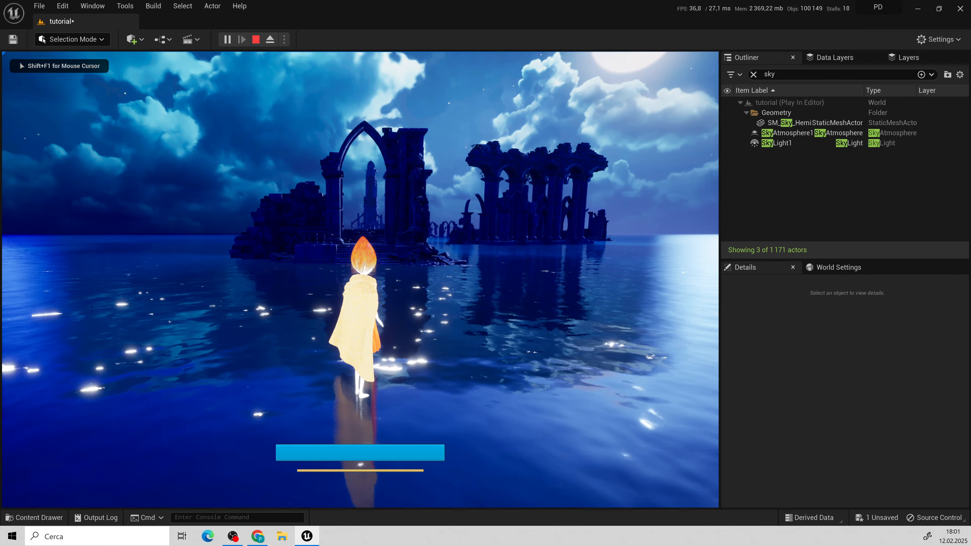
{"action": "key", "text": "w"}
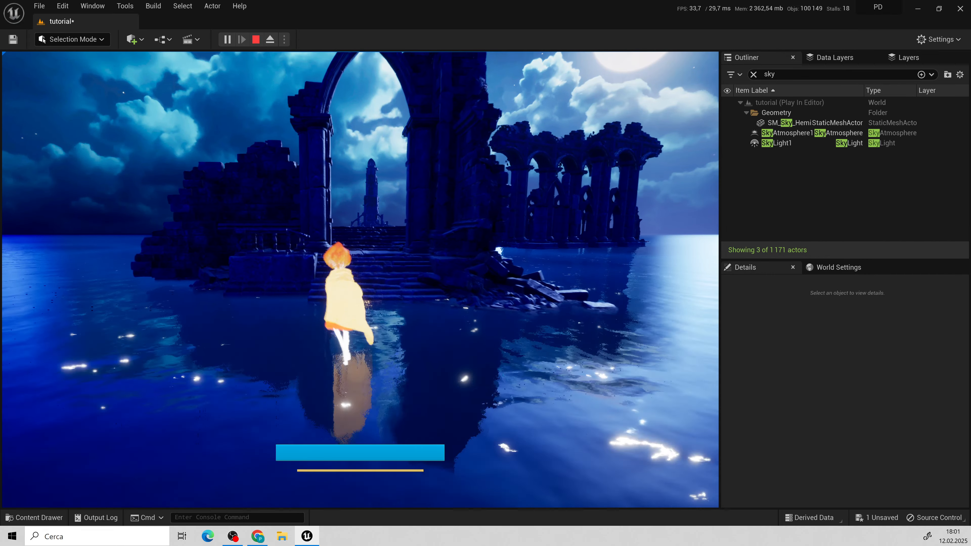
{"action": "key", "text": "w"}
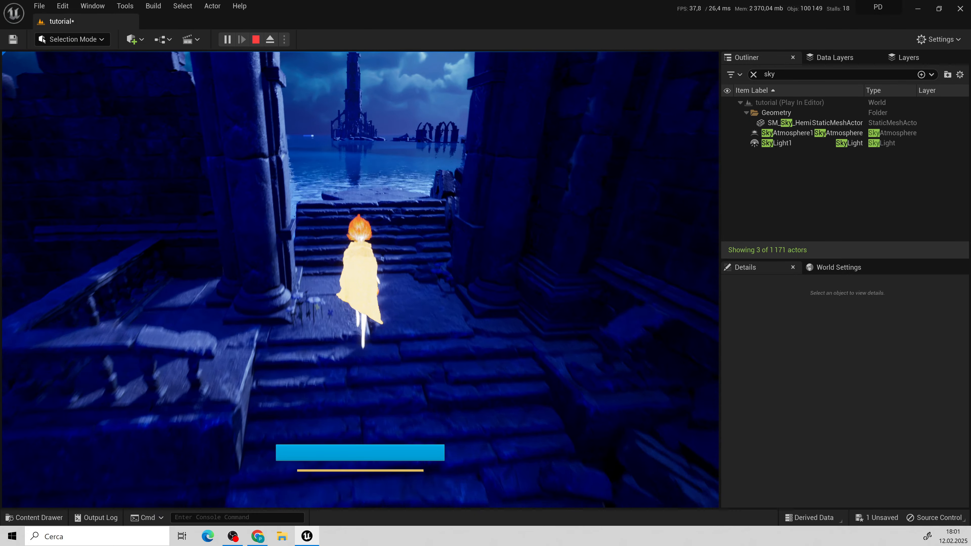
{"action": "key", "text": "w"}
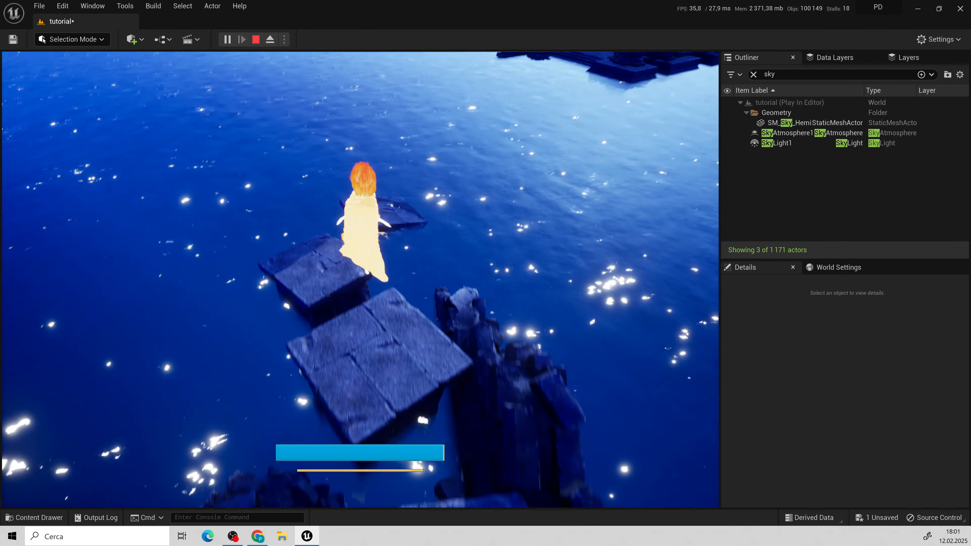
{"action": "key", "text": "w"}
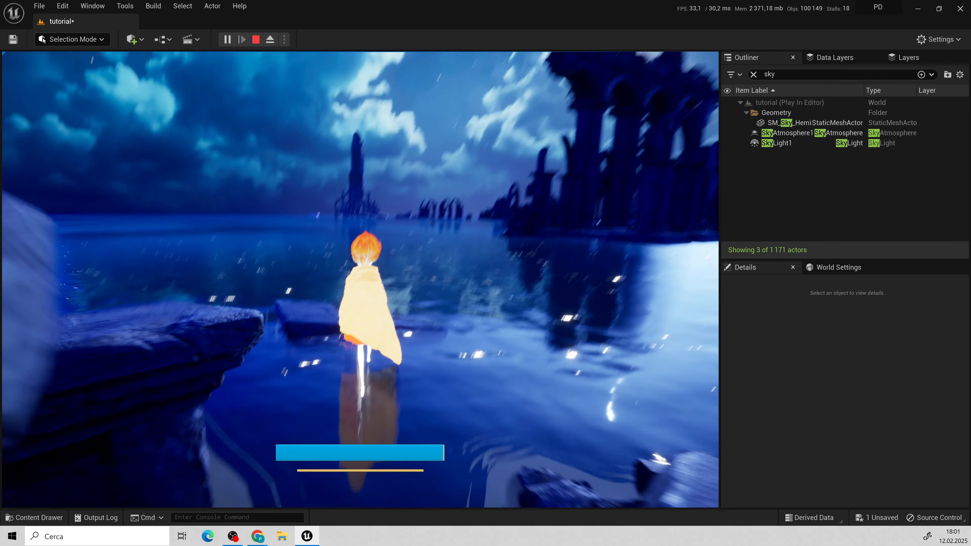
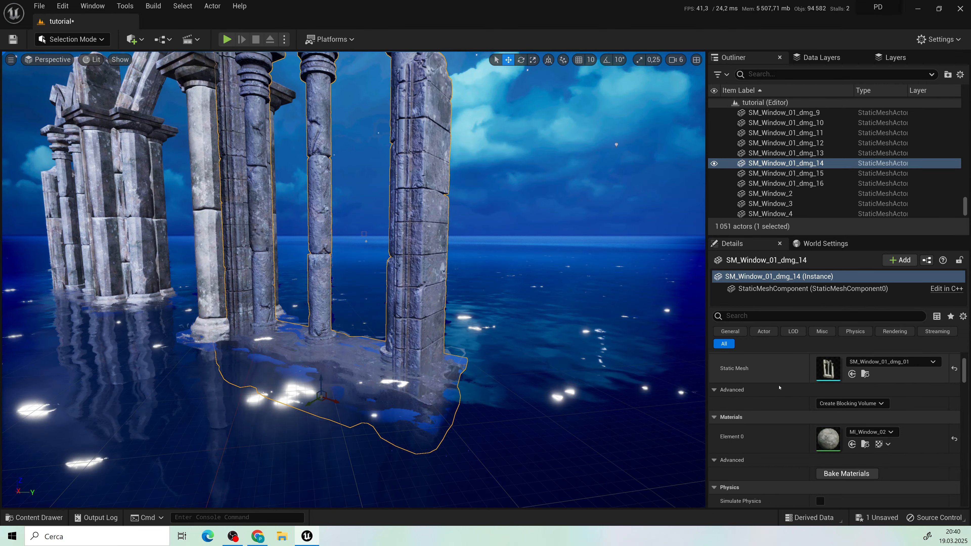
Step: Assign the MI_Window_01 material to the SM_Window_01_dmg_14 ruin standing in the water
{"action": "left_click", "coordinate": [865, 444]}
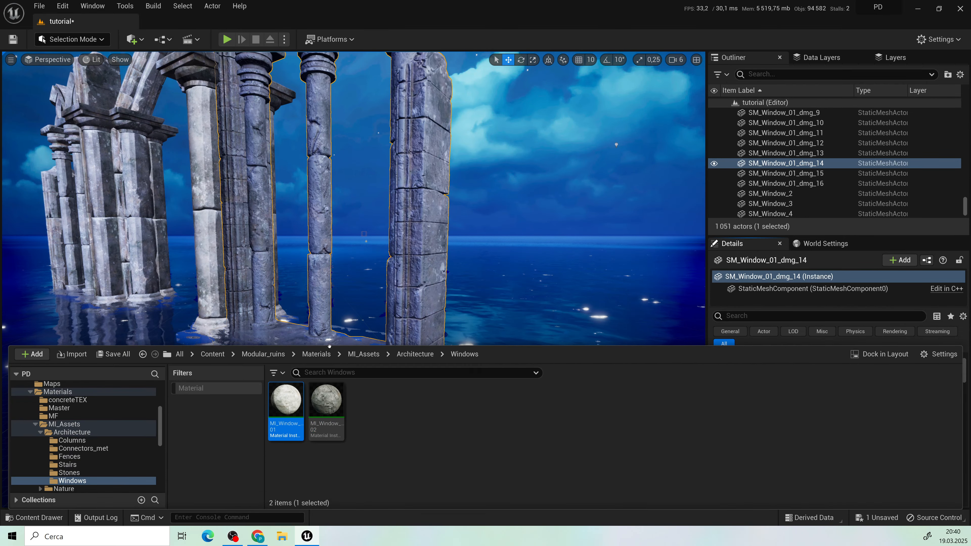
{"action": "left_click_drag", "start_coordinate": [434, 244], "coordinate": [435, 243]}
{"action": "scroll", "coordinate": [353, 279], "scroll_direction": "down", "scroll_amount": 5}
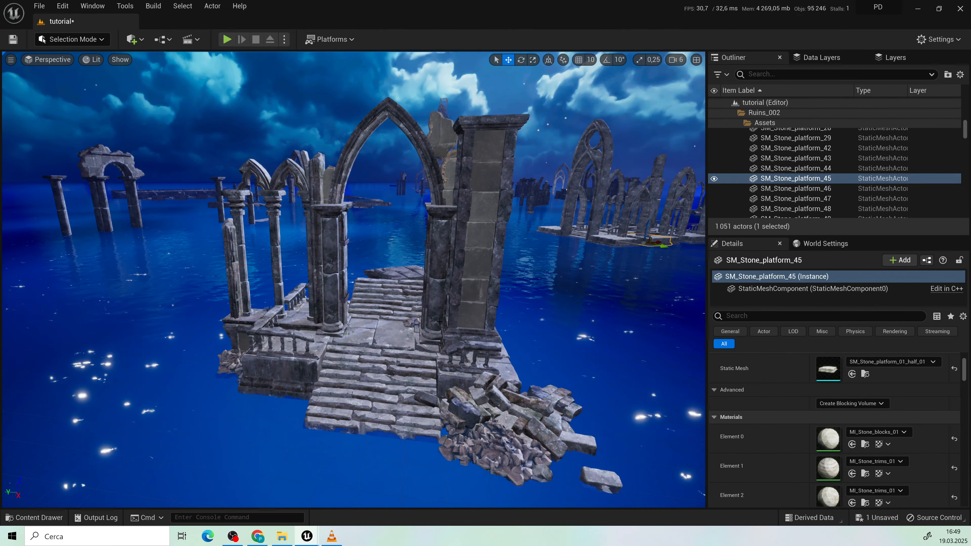
Step: Examine the arched window ruins, columns and ruin clusters scattered across the moonlit ocean
{"action": "key", "text": "w"}
{"action": "right_click_drag", "start_coordinate": [440, 322], "coordinate": [547, 306]}
{"action": "key", "text": "a"}
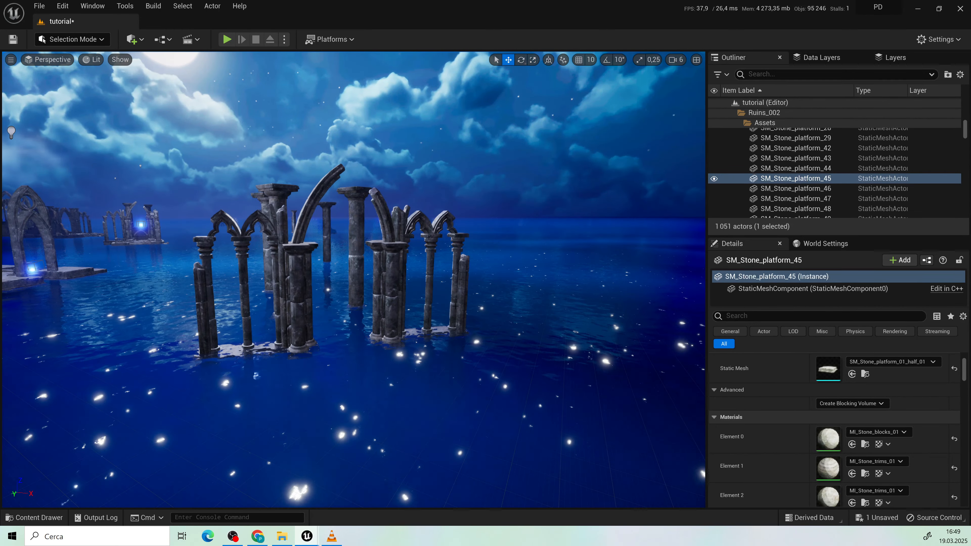
{"action": "key", "text": "w"}
{"action": "mouse_move", "coordinate": [455, 306]}
{"action": "right_mouse_down"}
{"action": "mouse_move", "coordinate": [444, 310]}
{"action": "mouse_move", "coordinate": [470, 315]}
{"action": "right_mouse_up"}
{"action": "key", "text": "w"}
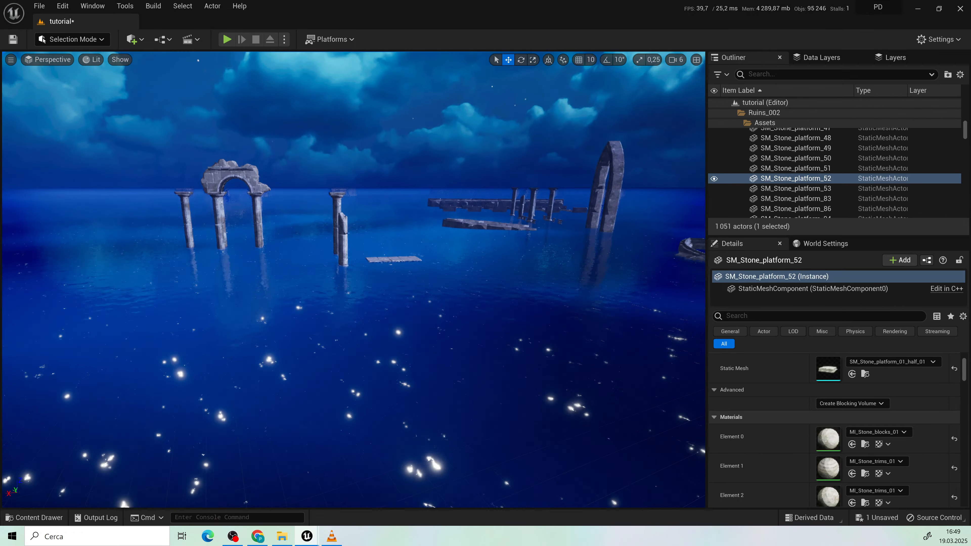
{"action": "right_click_drag", "start_coordinate": [470, 315], "coordinate": [684, 336]}
{"action": "right_click_drag", "start_coordinate": [354, 280], "coordinate": [600, 278]}
{"action": "right_click_drag", "start_coordinate": [585, 323], "coordinate": [205, 261]}
Step: Try setting PointLight5's intensity to 0 cd to compare the ruins without it, and undo the change
{"action": "left_click", "coordinate": [182, 152]}
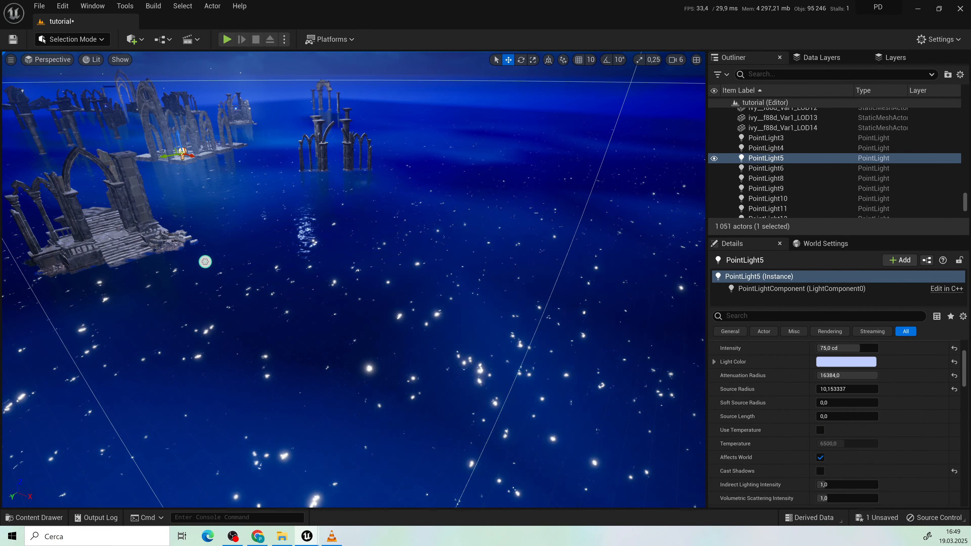
{"action": "right_click_drag", "start_coordinate": [206, 261], "coordinate": [402, 269]}
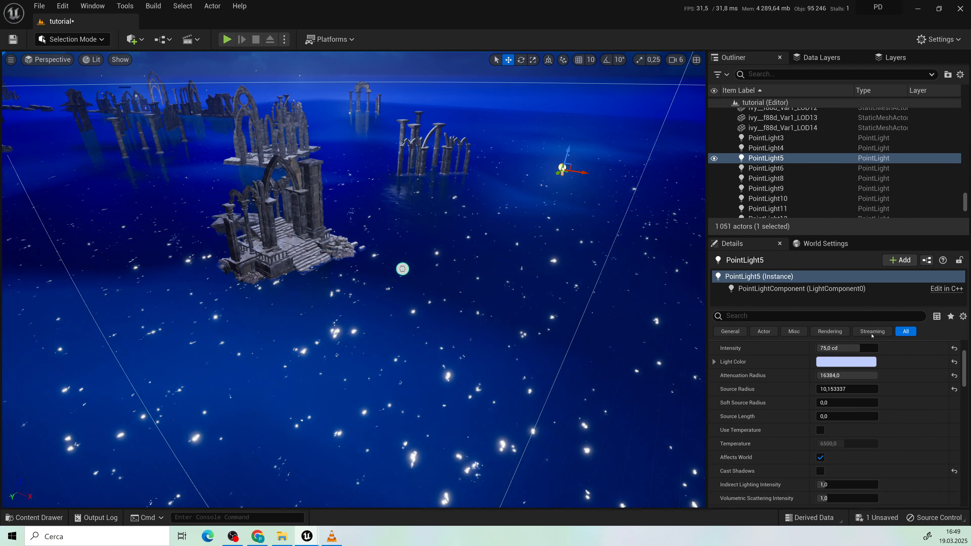
{"action": "left_click_drag", "start_coordinate": [851, 348], "coordinate": [818, 348]}
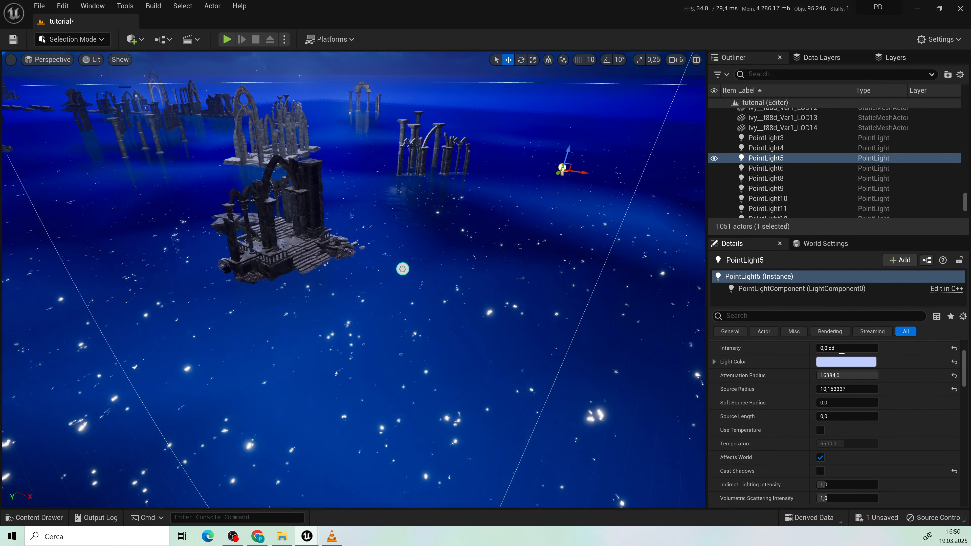
{"action": "key", "text": "ctrl+z"}
Step: Examine the gothic arch platform and the SM_Wall_section_2 wall behind the stone balustrade up close
{"action": "key", "text": "w"}
{"action": "right_click_drag", "start_coordinate": [404, 334], "coordinate": [371, 333]}
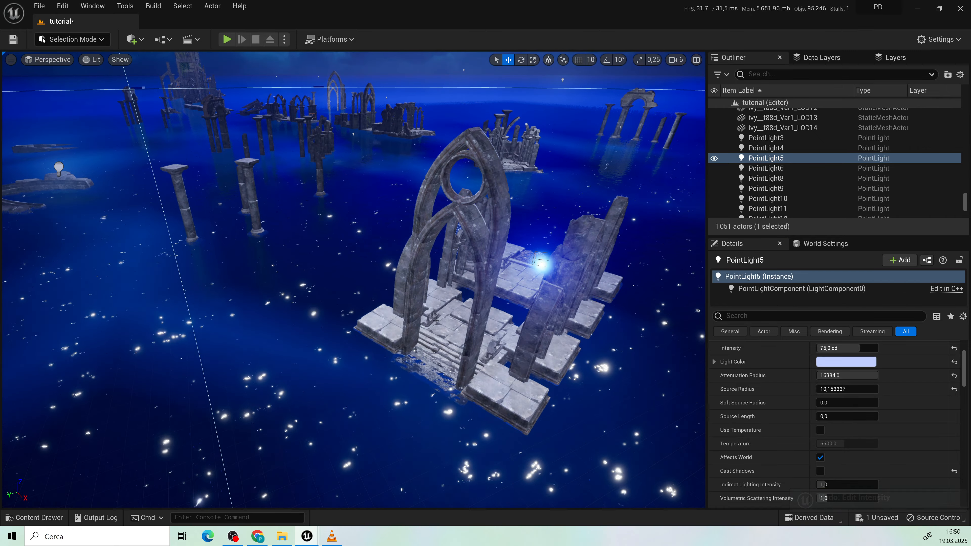
{"action": "mouse_move", "coordinate": [436, 320]}
{"action": "right_mouse_down"}
{"action": "mouse_move", "coordinate": [416, 329]}
{"action": "mouse_move", "coordinate": [416, 311]}
{"action": "mouse_move", "coordinate": [449, 307]}
{"action": "right_mouse_up"}
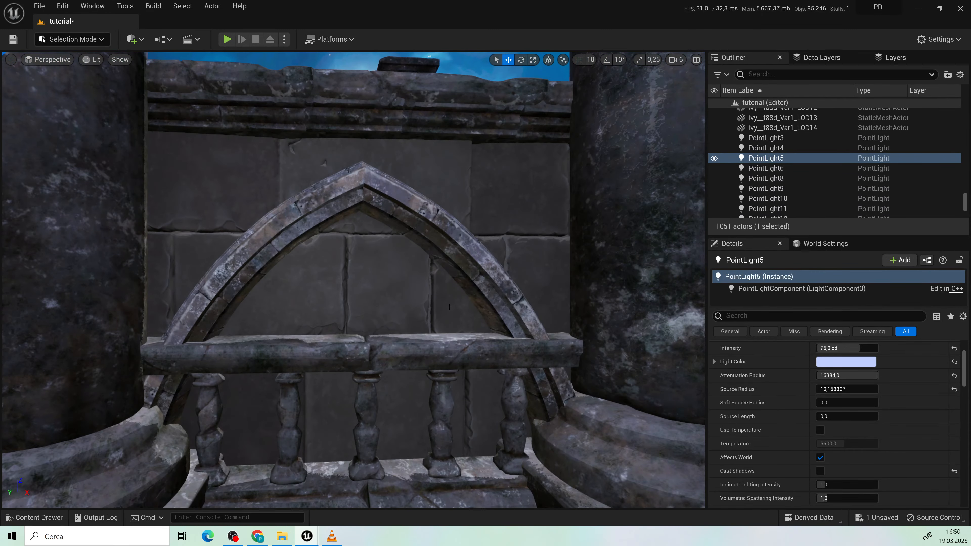
{"action": "left_click", "coordinate": [504, 208]}
{"action": "key", "text": "f"}
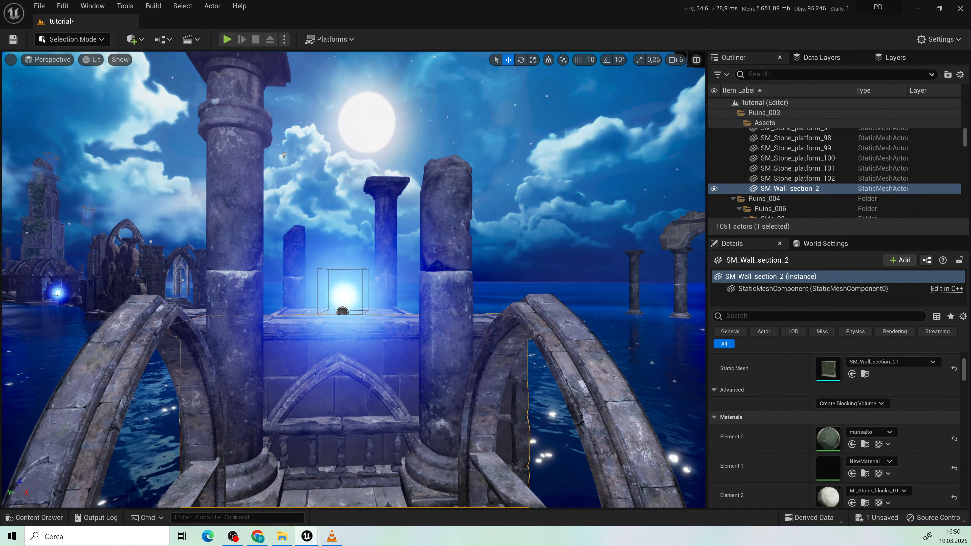
{"action": "key", "text": "w"}
{"action": "right_click_drag", "start_coordinate": [354, 280], "coordinate": [245, 260]}
Step: Examine the ivy hanging on the ruined columns and the tall ivy-covered tower
{"action": "key", "text": "w"}
{"action": "key", "text": "w"}
{"action": "right_click_drag", "start_coordinate": [412, 218], "coordinate": [439, 218]}
{"action": "left_click", "coordinate": [443, 175]}
{"action": "key", "text": "d"}
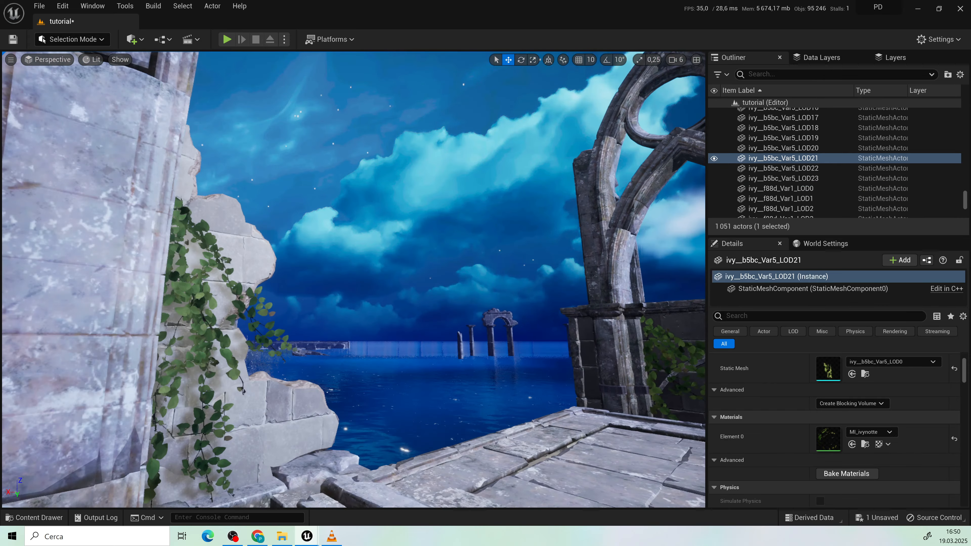
{"action": "key", "text": "s"}
{"action": "right_click_drag", "start_coordinate": [443, 175], "coordinate": [336, 168]}
{"action": "key", "text": "w"}
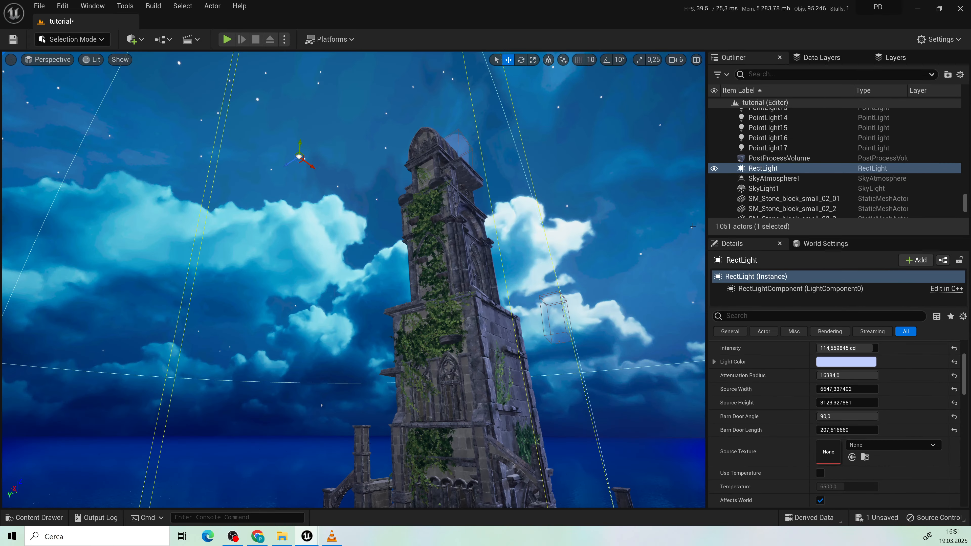
Step: Toggle the RectLight's visibility to compare the tower's lighting, and examine the tower's lower walls and arched window
{"action": "left_click", "coordinate": [714, 168]}
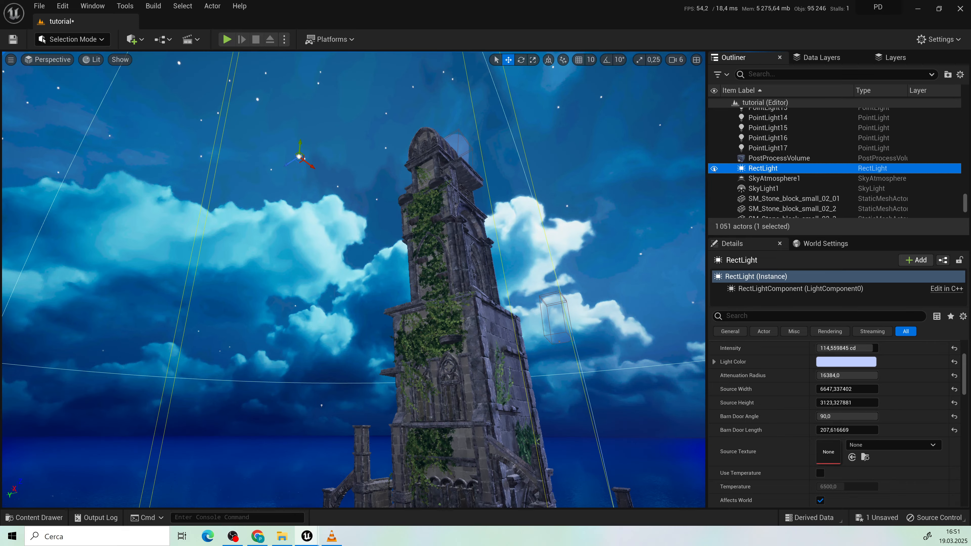
{"action": "key", "text": "w"}
{"action": "right_click_drag", "start_coordinate": [354, 279], "coordinate": [356, 310]}
{"action": "key", "text": "d"}
{"action": "left_click", "coordinate": [478, 478]}
{"action": "key", "text": "d"}
{"action": "right_click_drag", "start_coordinate": [478, 479], "coordinate": [526, 466]}
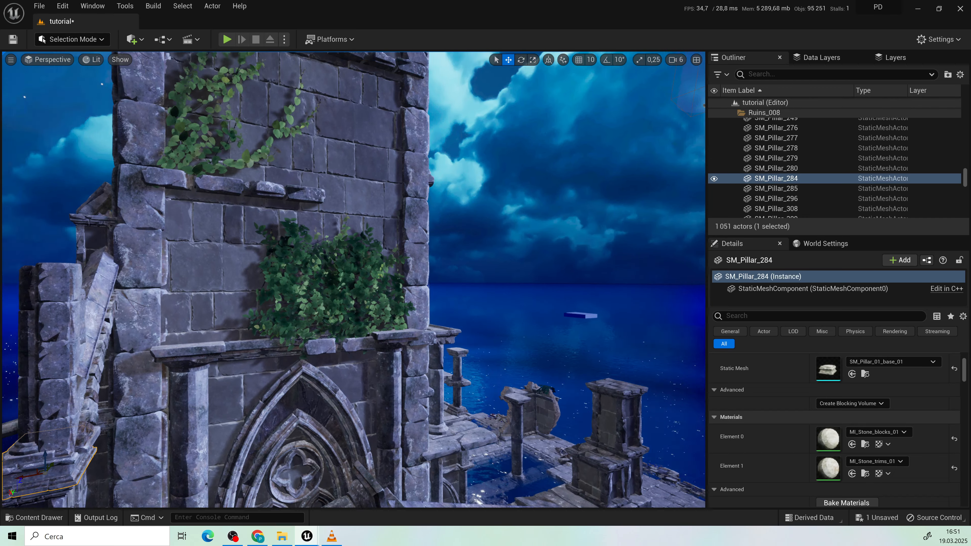
Step: Select the Cube4 wall on the tower and examine its M_muri1 stone surface and edges up close
{"action": "right_click_drag", "start_coordinate": [466, 402], "coordinate": [440, 344]}
{"action": "left_click", "coordinate": [471, 386]}
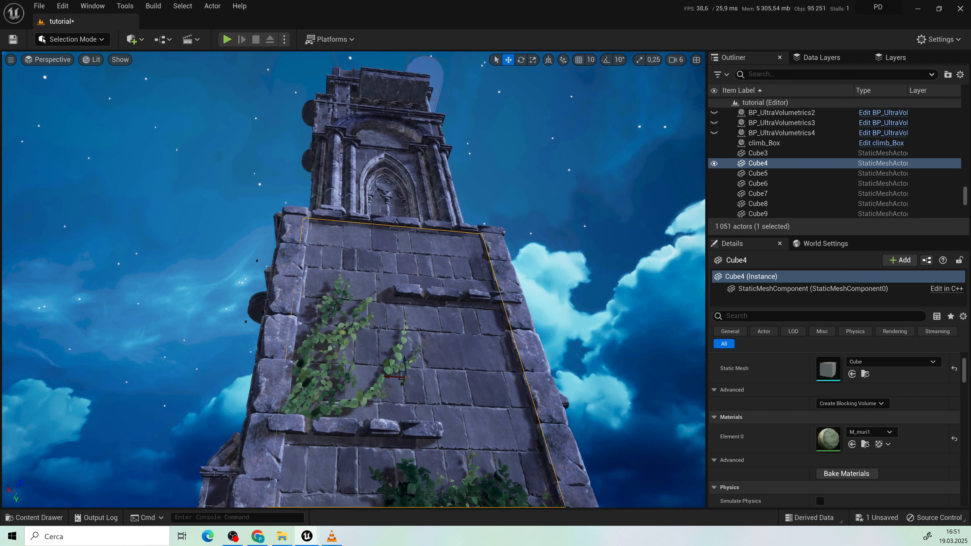
{"action": "left_click_drag", "start_coordinate": [471, 387], "coordinate": [471, 333]}
{"action": "middle_click_drag", "start_coordinate": [471, 386], "coordinate": [524, 348]}
{"action": "left_click_drag", "start_coordinate": [471, 386], "coordinate": [471, 340]}
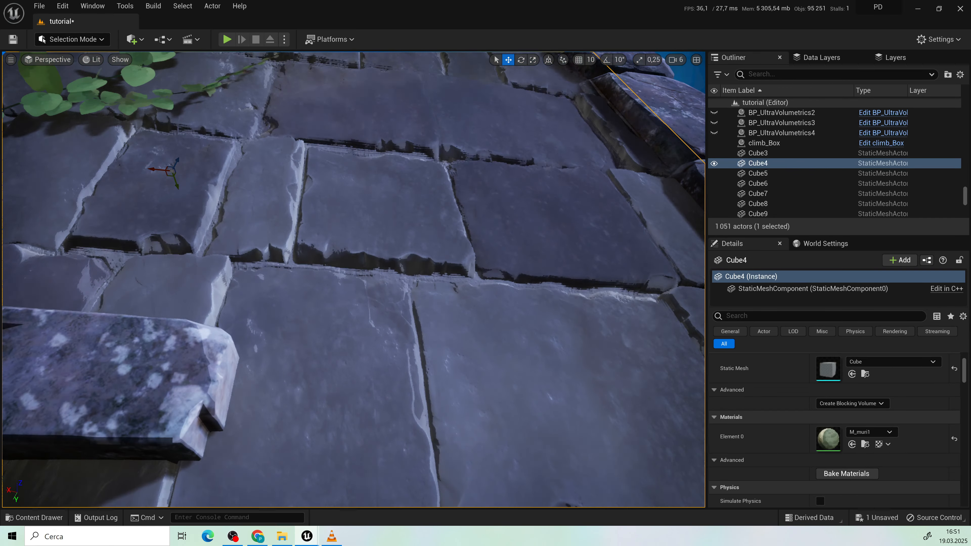
{"action": "right_click_drag", "start_coordinate": [507, 460], "coordinate": [585, 545]}
{"action": "middle_click_drag", "start_coordinate": [507, 460], "coordinate": [537, 364]}
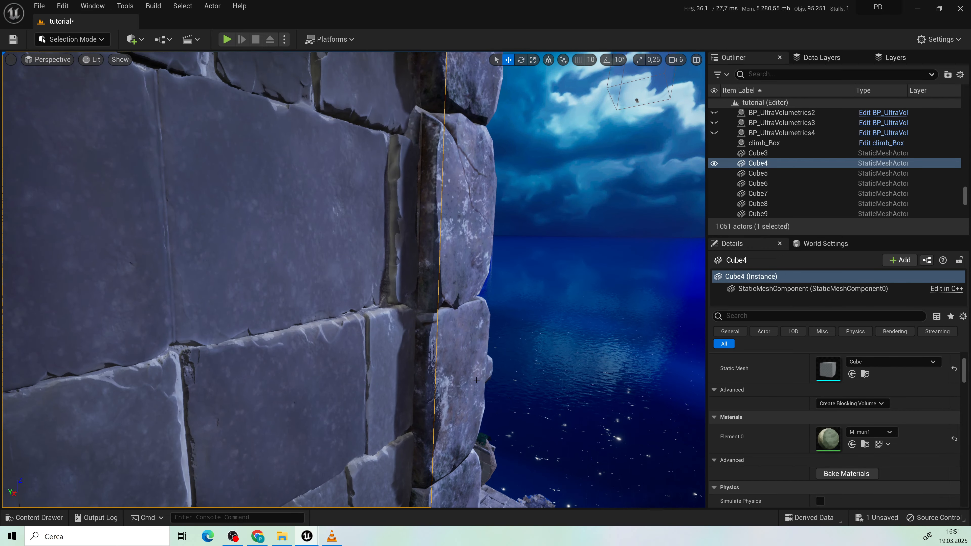
Step: Examine how the ivy grows across the stone joints of the tower's Cube4 wall
{"action": "right_click_drag", "start_coordinate": [476, 380], "coordinate": [336, 375]}
{"action": "key", "text": "f"}
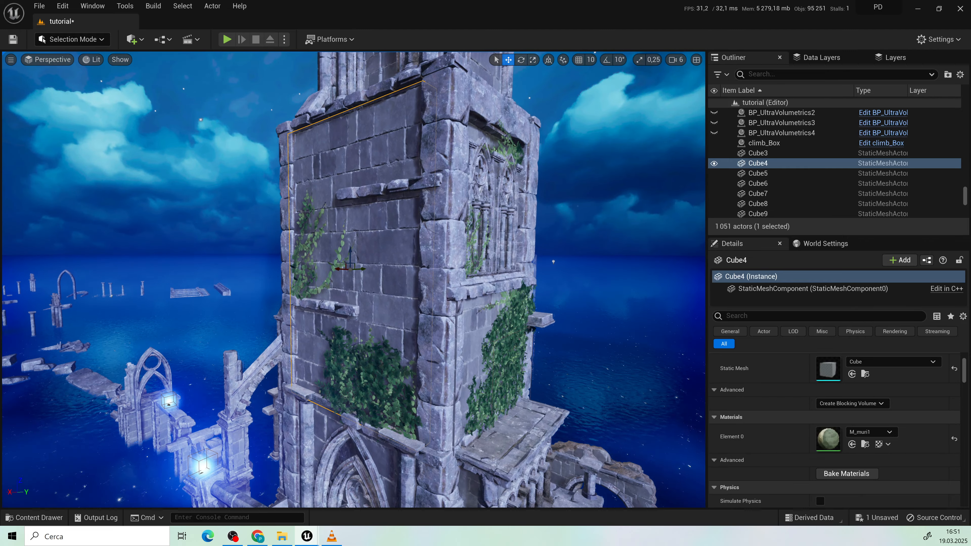
{"action": "middle_click_drag", "start_coordinate": [506, 325], "coordinate": [548, 374]}
{"action": "key", "text": "w"}
{"action": "right_click_drag", "start_coordinate": [548, 375], "coordinate": [542, 377]}
{"action": "key", "text": "q"}
{"action": "key", "text": "f"}
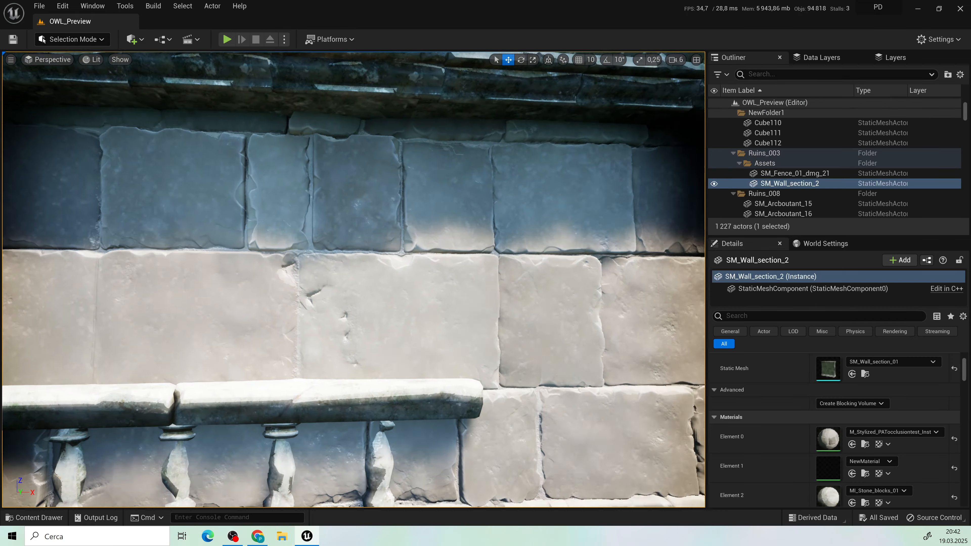
Step: Examine SM_Wall_section_2, its M_Stylized_PATocclusiontest_Inst material and the plain freestanding stone wall in the OWL_Preview level
{"action": "key", "text": "w"}
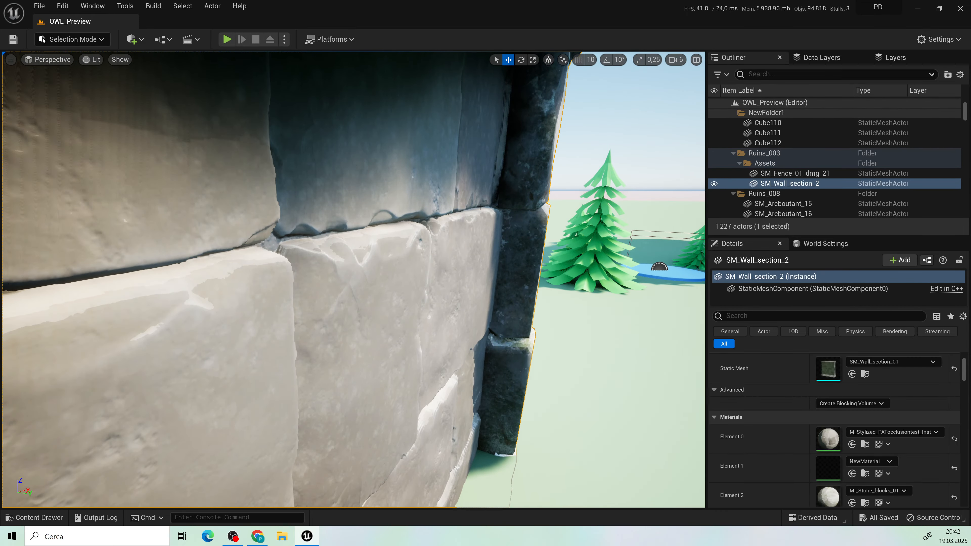
{"action": "key", "text": "f"}
{"action": "scroll", "coordinate": [833, 413], "scroll_direction": "down", "scroll_amount": 2}
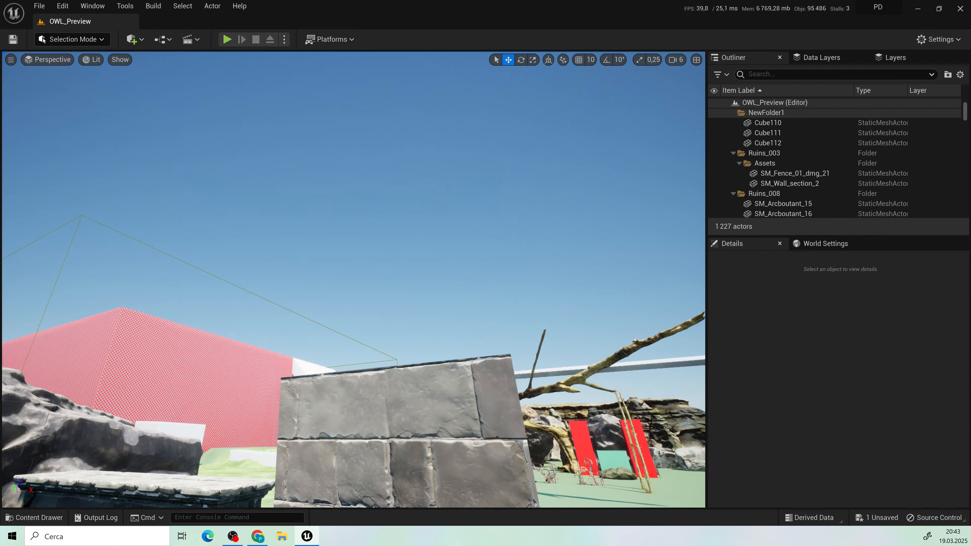
{"action": "key", "text": "s"}
{"action": "right_click_drag", "start_coordinate": [518, 305], "coordinate": [547, 341]}
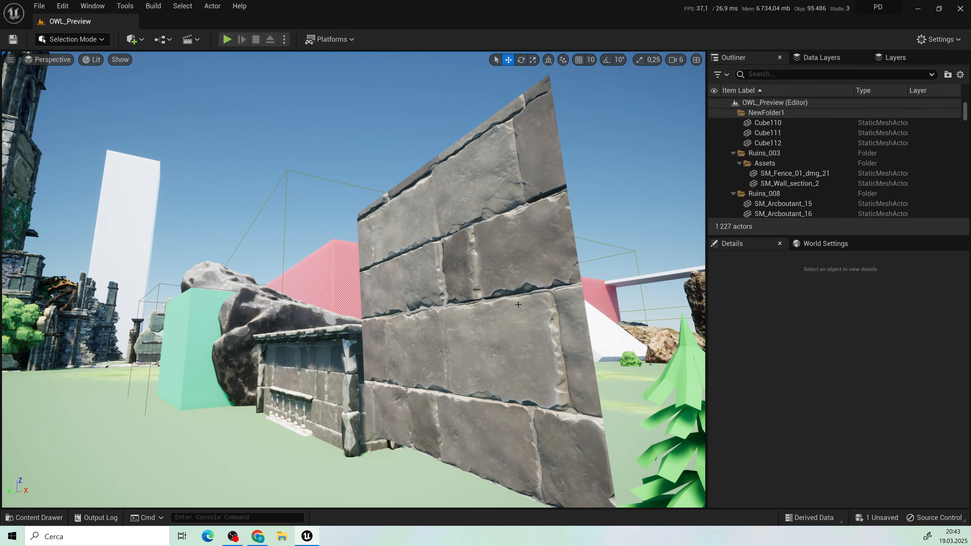
{"action": "key", "text": "w"}
{"action": "right_click_drag", "start_coordinate": [517, 304], "coordinate": [594, 263]}
{"action": "key", "text": "s"}
{"action": "key", "text": "a"}
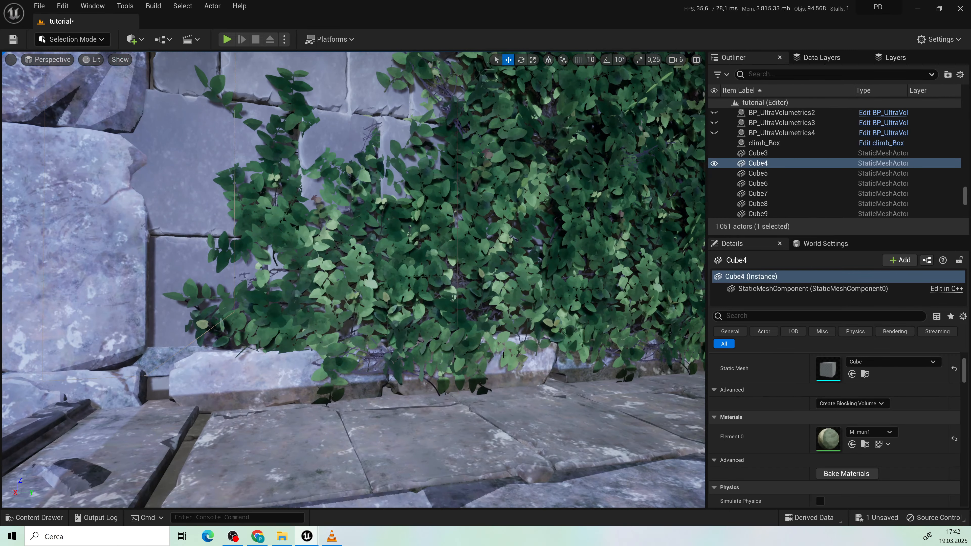
Step: Examine the ivy-covered tower walls, ledges and arched tower top from several sides in the tutorial level
{"action": "middle_click_drag", "start_coordinate": [504, 355], "coordinate": [585, 279]}
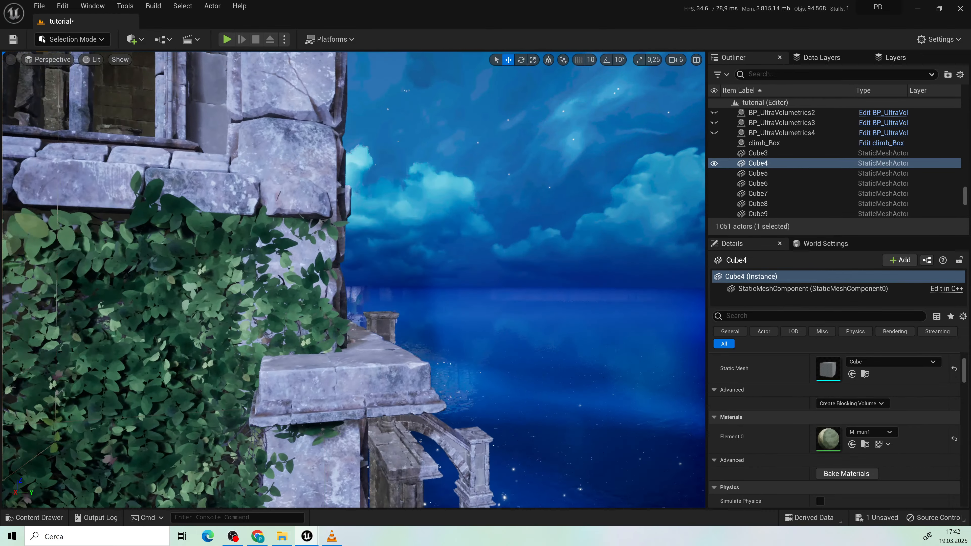
{"action": "key", "text": "f"}
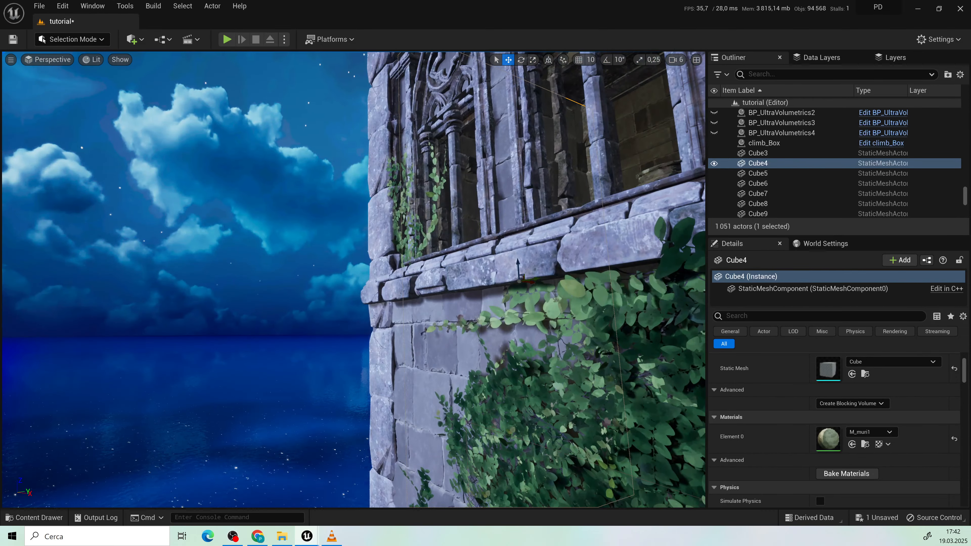
{"action": "key", "text": "s"}
{"action": "key", "text": "w"}
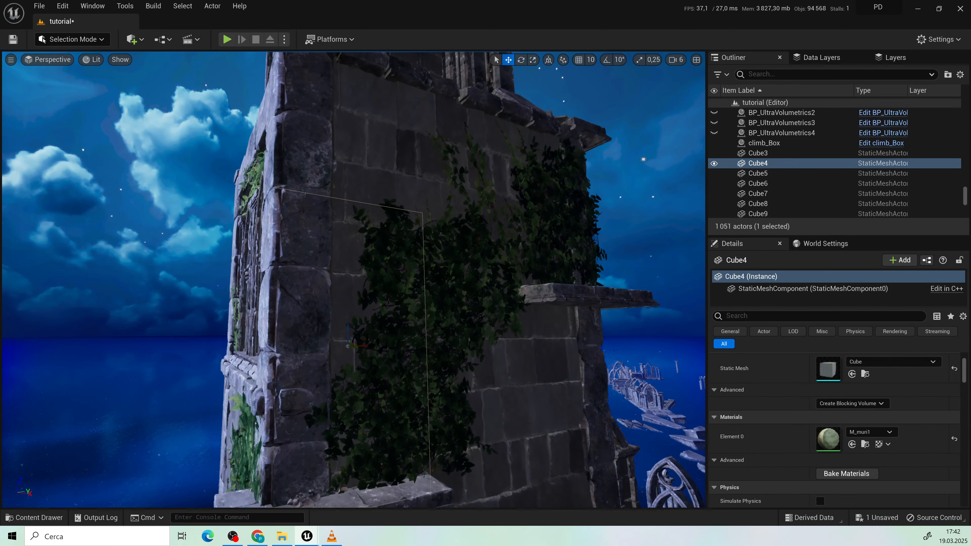
{"action": "key", "text": "e"}
{"action": "right_click_drag", "start_coordinate": [518, 326], "coordinate": [418, 320]}
{"action": "key", "text": "w"}
{"action": "key", "text": "d"}
{"action": "key", "text": "s"}
{"action": "key", "text": "e"}
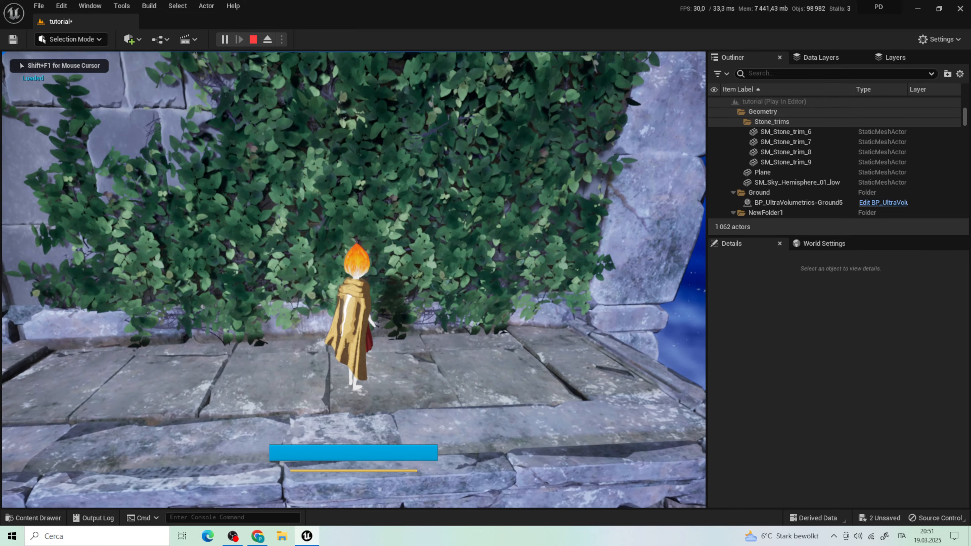
{"action": "key", "text": "d"}
Step: Playtest the level by climbing the character up the ivy-covered tower wall towards the protruding stone ledge
{"action": "key", "text": "w"}
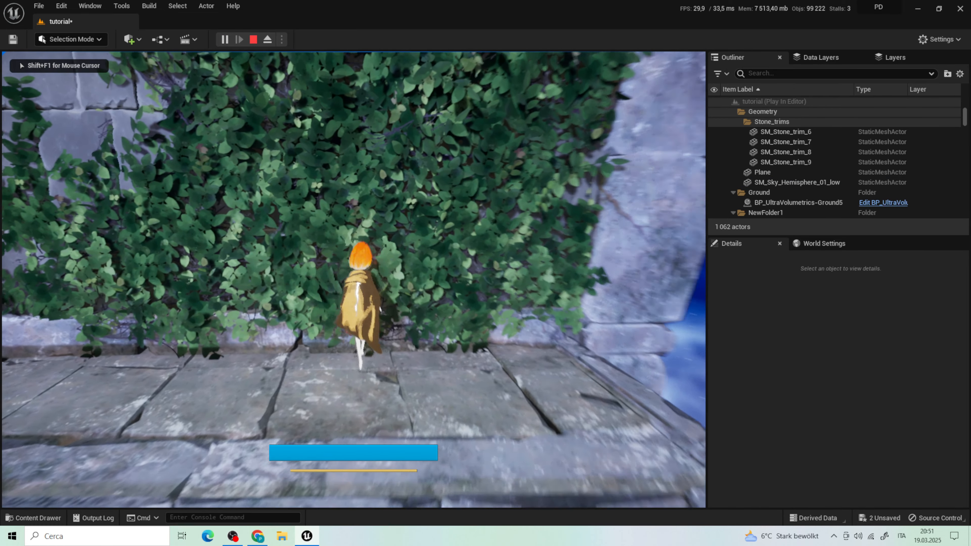
{"action": "key", "text": "w"}
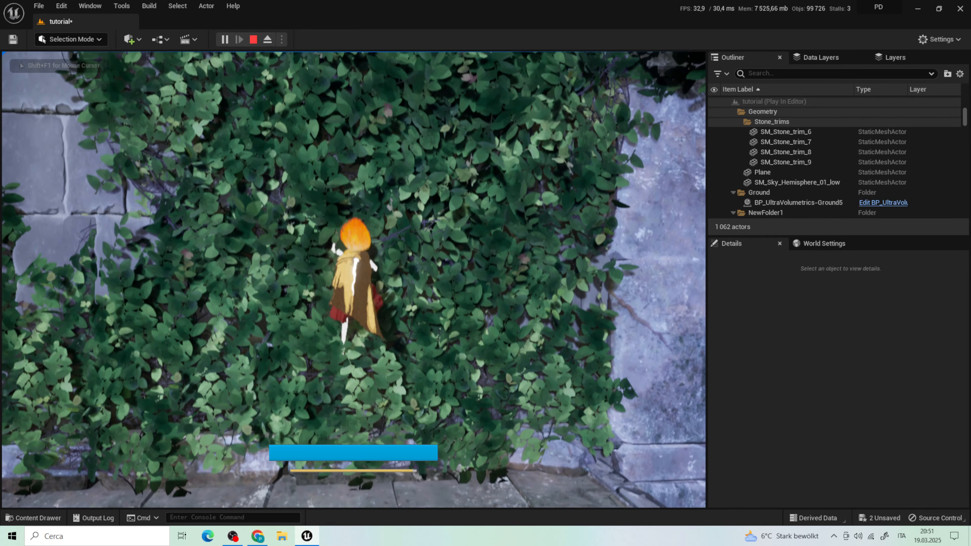
{"action": "key", "text": "w"}
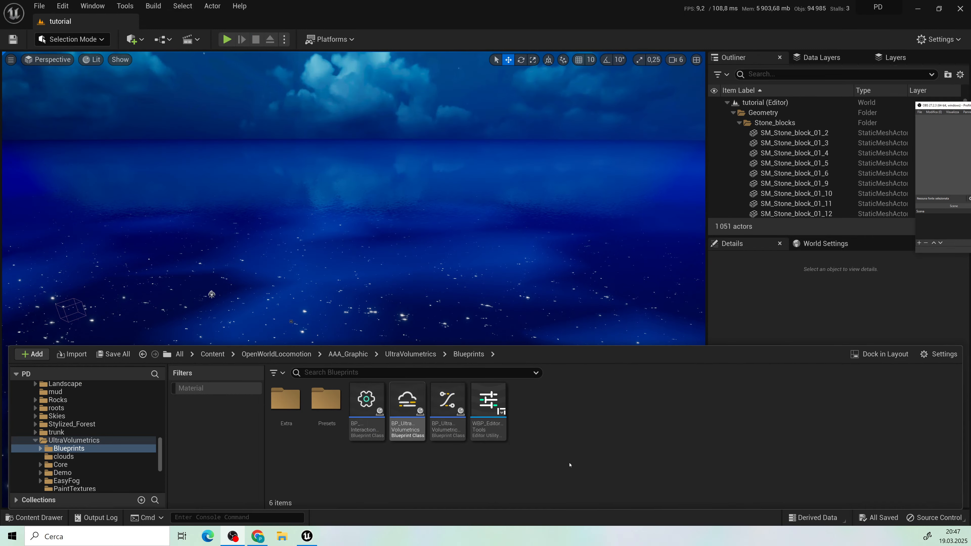
{"action": "left_click_drag", "start_coordinate": [408, 400], "coordinate": [401, 319]}
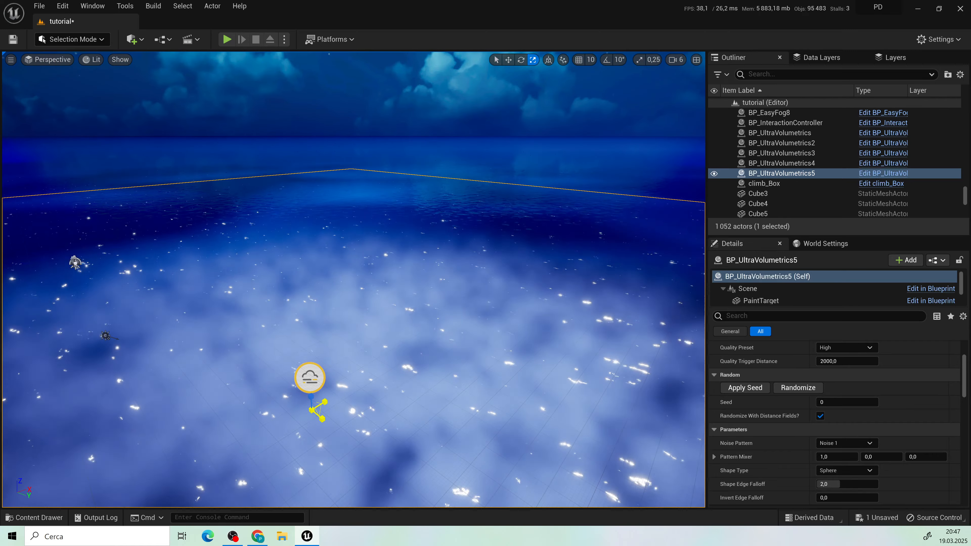
Step: Enlarge the BP_UltraVolumetrics5 fog volume across the ocean and adjust its position over the water surface
{"action": "left_click_drag", "start_coordinate": [337, 386], "coordinate": [359, 424]}
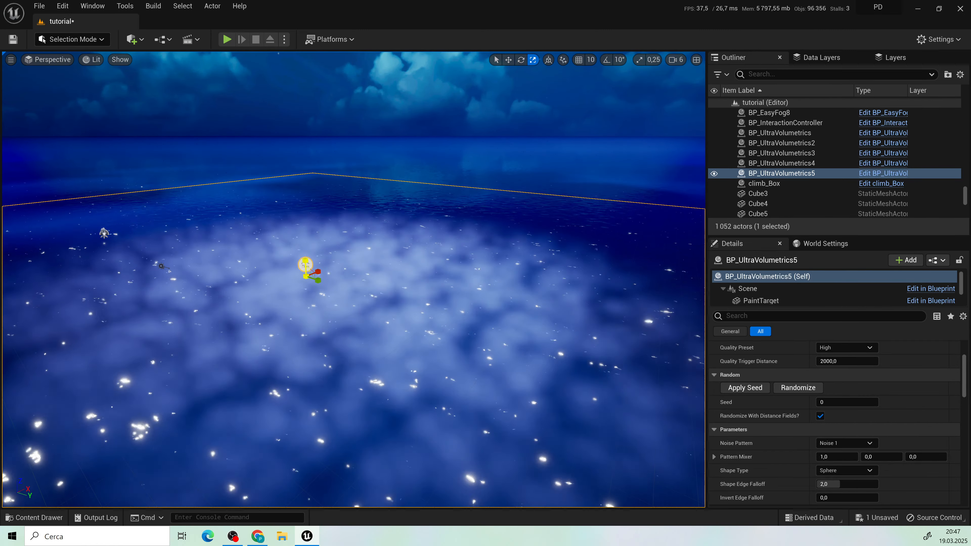
{"action": "left_click", "coordinate": [353, 386]}
{"action": "left_click_drag", "start_coordinate": [354, 367], "coordinate": [355, 336]}
{"action": "mouse_move", "coordinate": [356, 336]}
{"action": "right_mouse_down"}
{"action": "mouse_move", "coordinate": [357, 383]}
{"action": "mouse_move", "coordinate": [344, 329]}
{"action": "right_mouse_up"}
{"action": "left_click", "coordinate": [313, 288]}
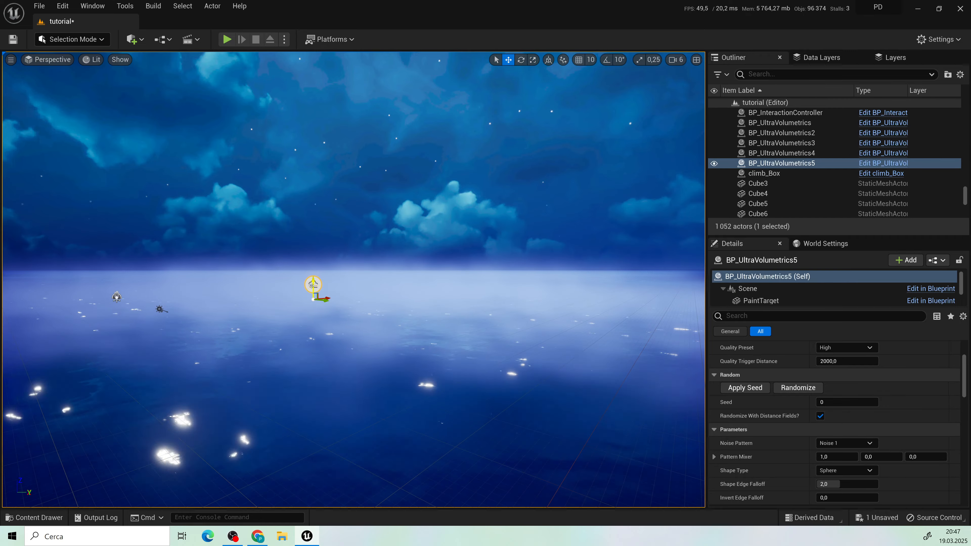
{"action": "right_click_drag", "start_coordinate": [316, 293], "coordinate": [327, 347]}
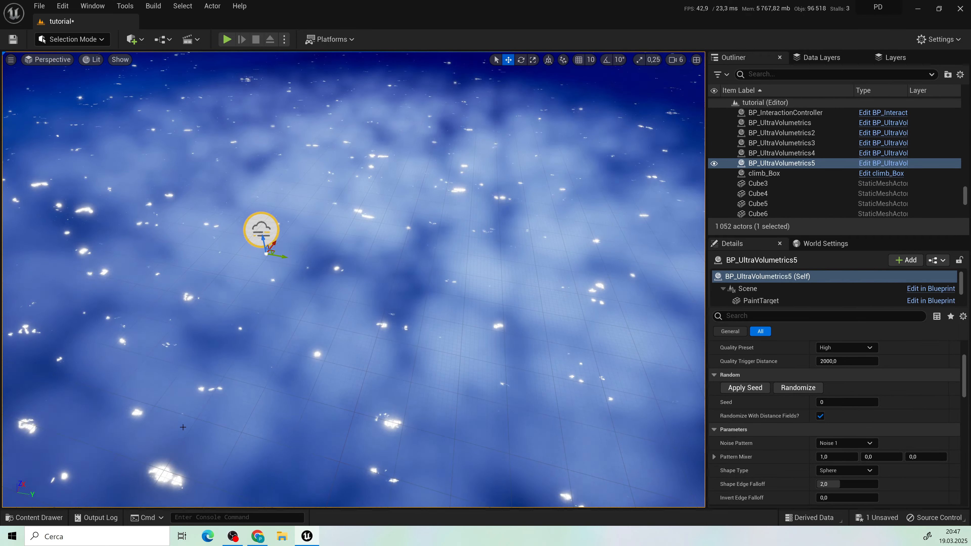
Step: Open the WBP Editor Tools widget for the volumetric fog and activate its paint mode
{"action": "left_click", "coordinate": [47, 522]}
{"action": "right_click", "coordinate": [484, 406]}
{"action": "left_click", "coordinate": [542, 171]}
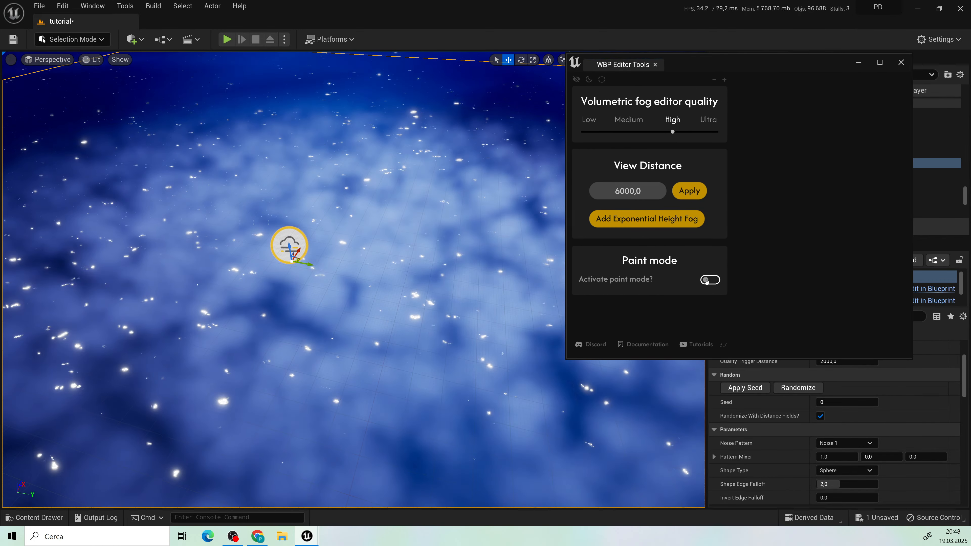
{"action": "left_click", "coordinate": [708, 280]}
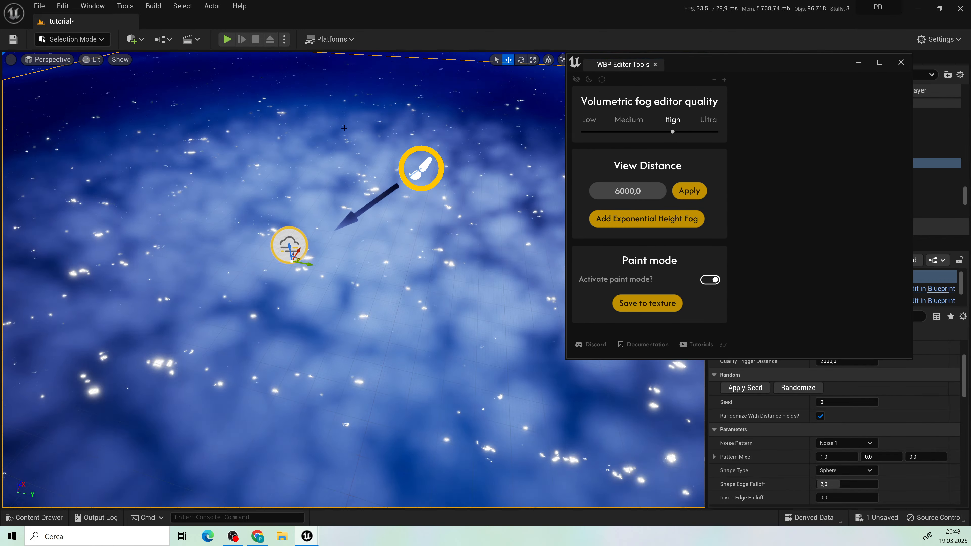
Step: Play the level in fog paint mode, brush the fog over the water, and save the painting to texture
{"action": "left_click", "coordinate": [227, 39]}
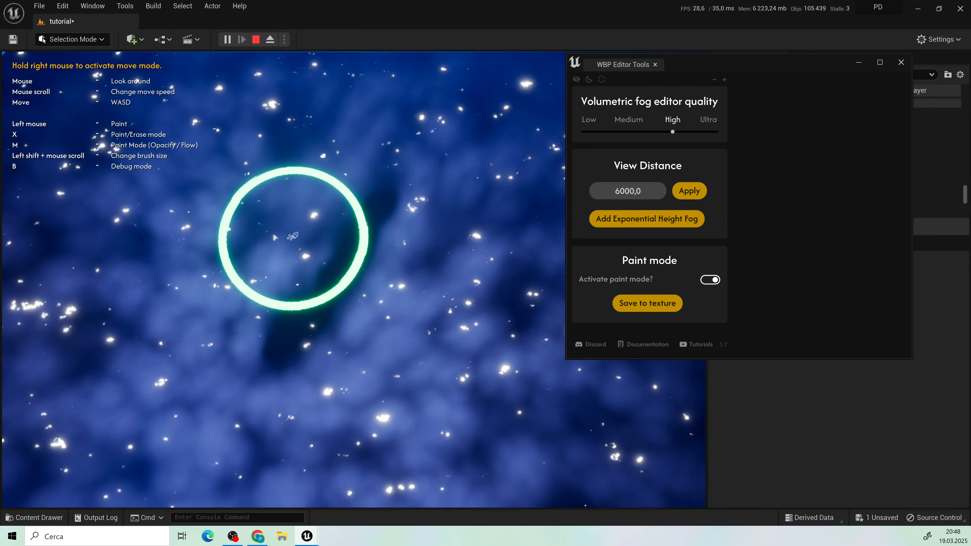
{"action": "left_click", "coordinate": [647, 303]}
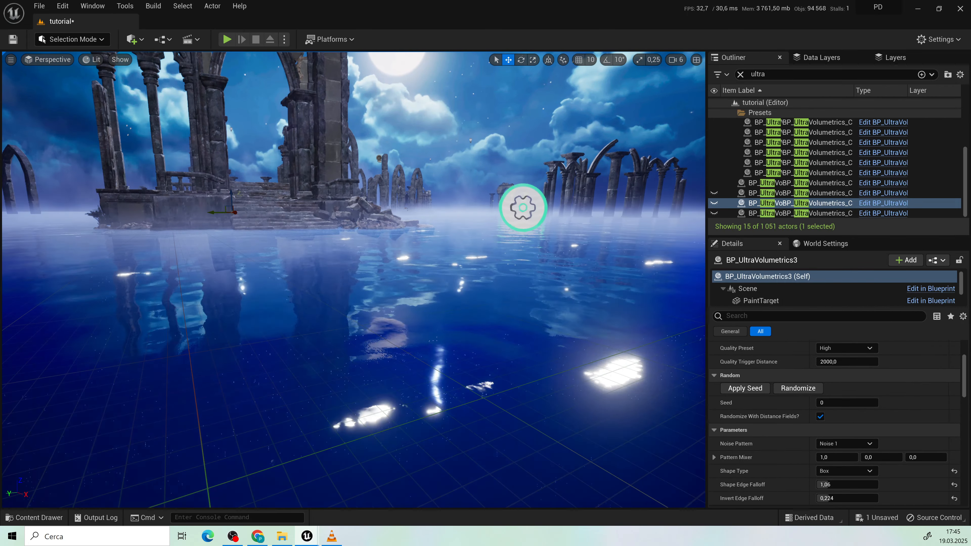
Step: Examine the low fog over the open ocean and around the ruins, arches and distant tower
{"action": "key", "text": "w"}
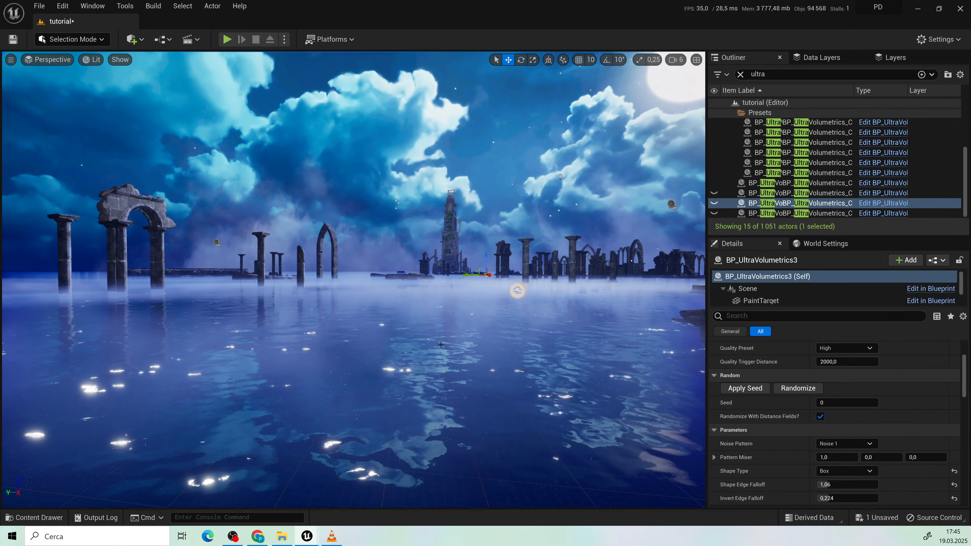
{"action": "key", "text": "a"}
{"action": "key", "text": "e"}
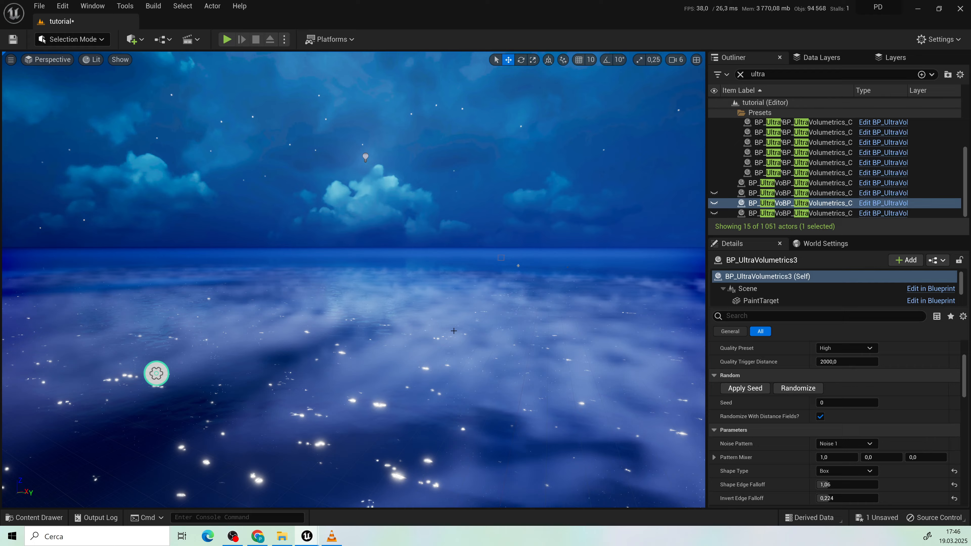
{"action": "key", "text": "a"}
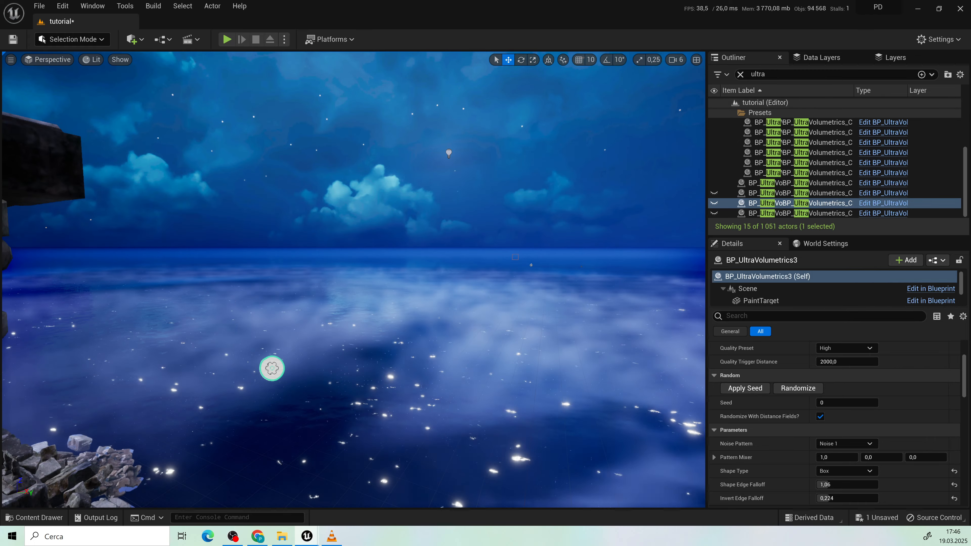
{"action": "right_click_drag", "start_coordinate": [471, 329], "coordinate": [526, 337]}
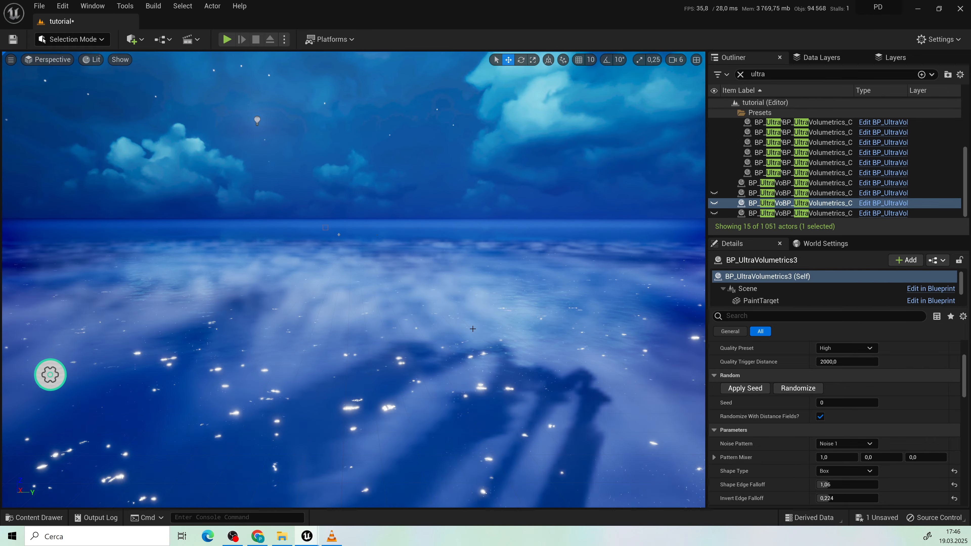
{"action": "key", "text": "a"}
{"action": "key", "text": "e"}
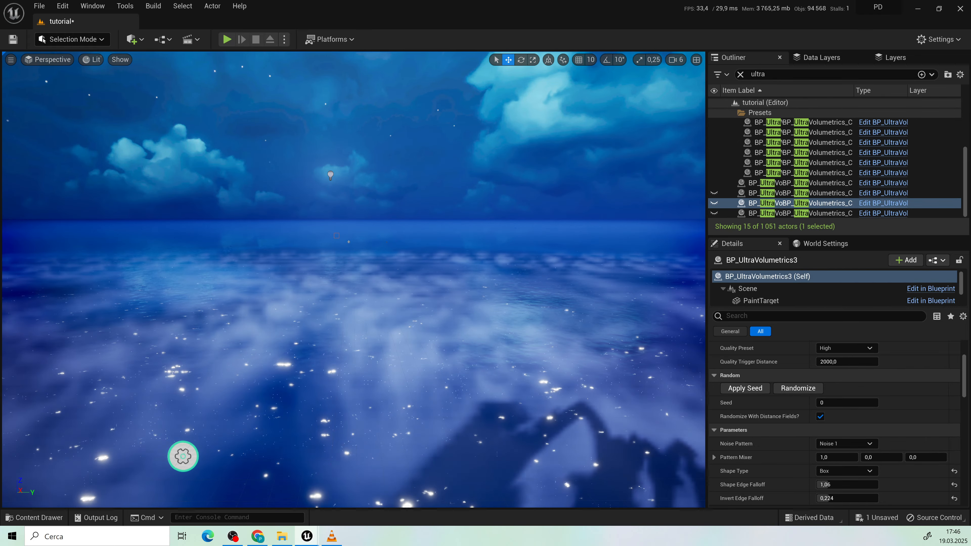
{"action": "right_click_drag", "start_coordinate": [458, 375], "coordinate": [280, 377]}
{"action": "key", "text": "w"}
{"action": "key", "text": "q"}
{"action": "key", "text": "e"}
{"action": "key", "text": "w"}
{"action": "key", "text": "s"}
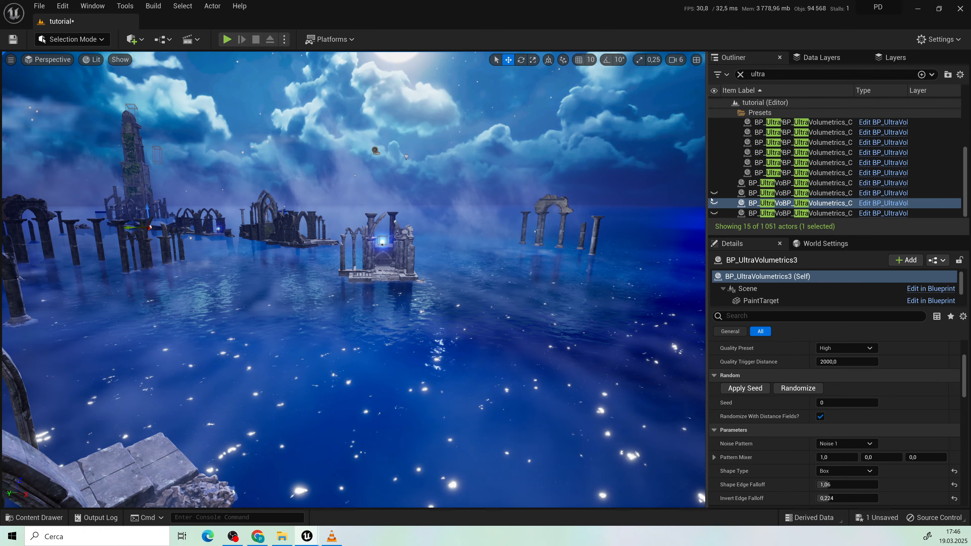
Step: Make the hidden BP_UltraVolumetrics2 fog volume visible and check it around the small ruined shrine
{"action": "left_click", "coordinate": [714, 193]}
{"action": "key", "text": "w"}
{"action": "right_click_drag", "start_coordinate": [509, 264], "coordinate": [549, 264]}
{"action": "key", "text": "q"}
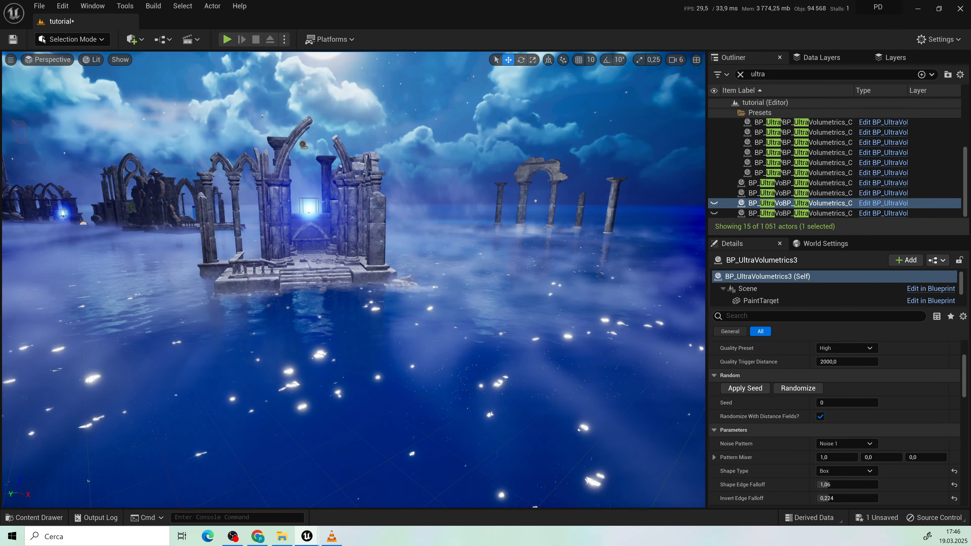
{"action": "right_click_drag", "start_coordinate": [542, 338], "coordinate": [453, 336]}
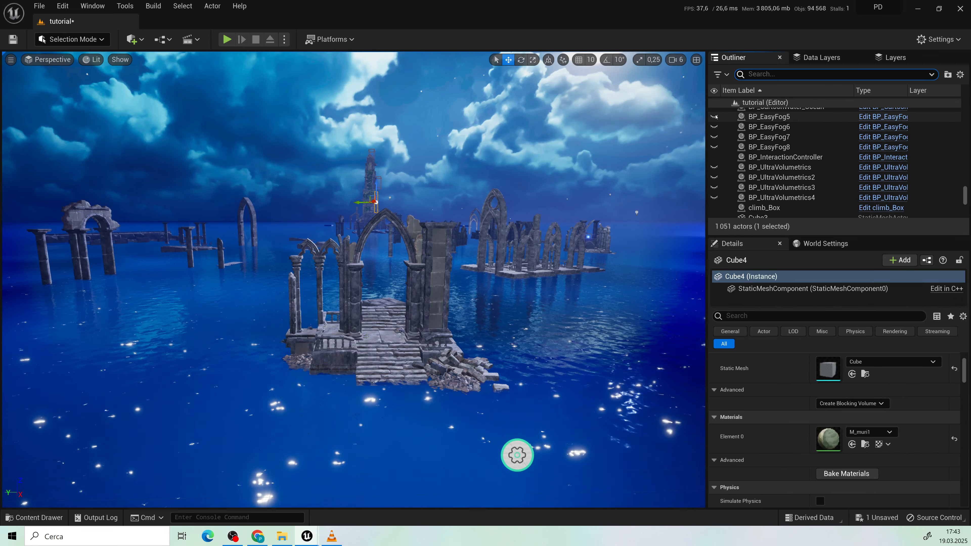
Step: Unhide the BP_EasyFog5 to BP_EasyFog8 actors and check the mist behind the ruins and tower
{"action": "left_click", "coordinate": [714, 127]}
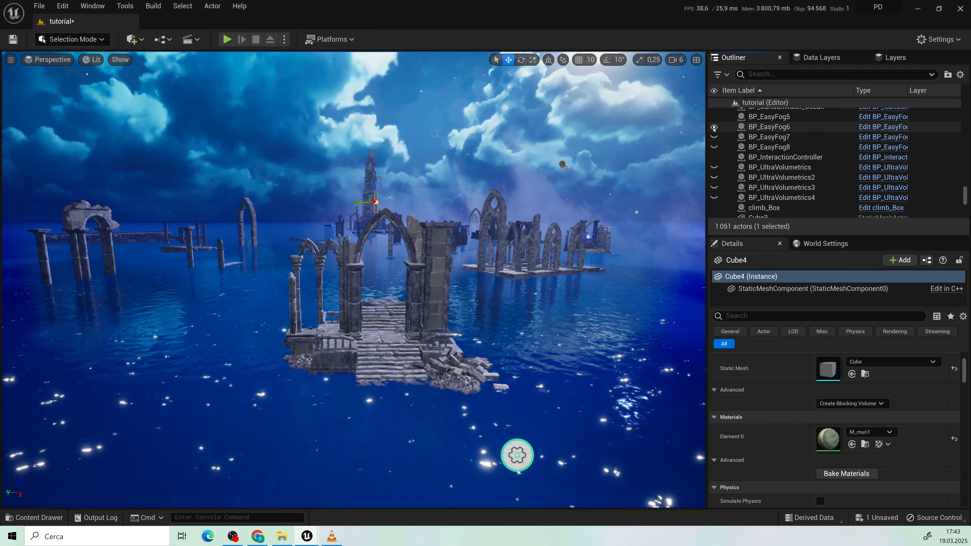
{"action": "left_click", "coordinate": [714, 137]}
{"action": "left_click", "coordinate": [713, 147]}
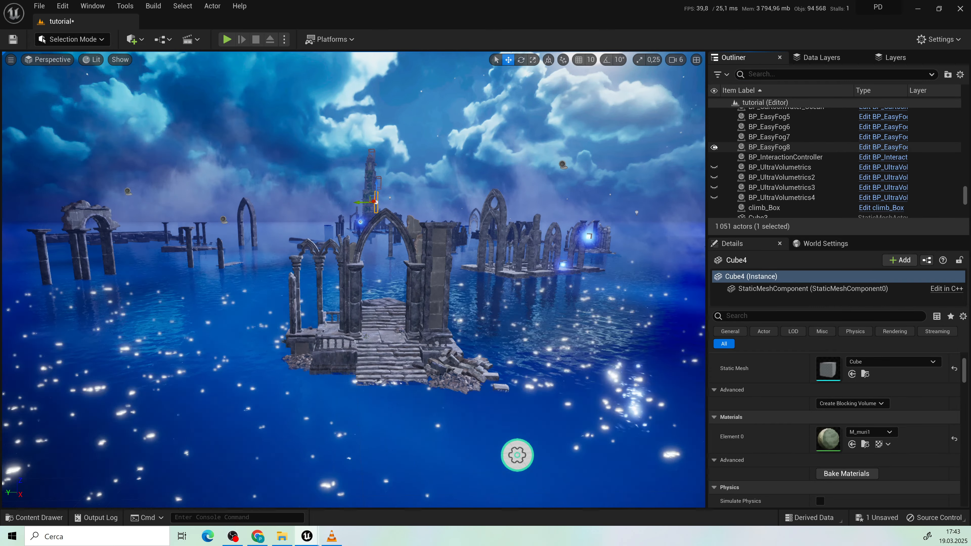
{"action": "left_click_drag", "start_coordinate": [588, 272], "coordinate": [539, 226]}
{"action": "left_click_drag", "start_coordinate": [418, 248], "coordinate": [407, 333]}
{"action": "right_click_drag", "start_coordinate": [437, 322], "coordinate": [635, 268]}
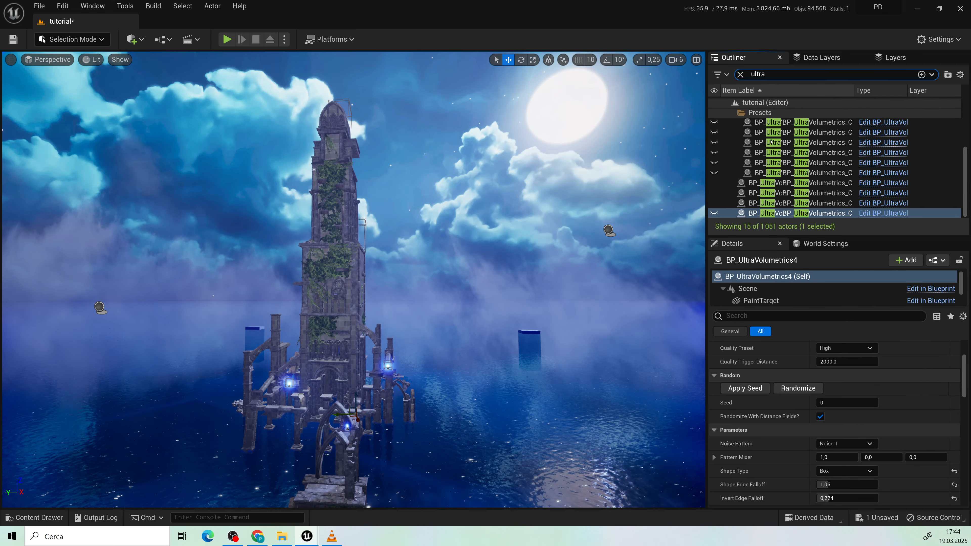
Step: Unhide the first Ultra Volumetrics actor in the Presets folder and inspect the cloud at the tower top
{"action": "scroll", "coordinate": [731, 182], "scroll_direction": "up", "scroll_amount": 2}
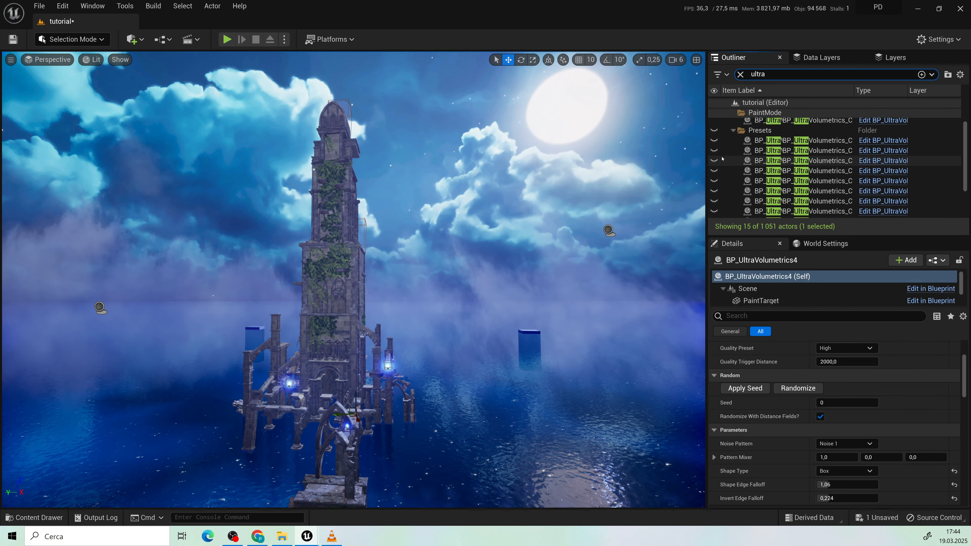
{"action": "left_click", "coordinate": [714, 140]}
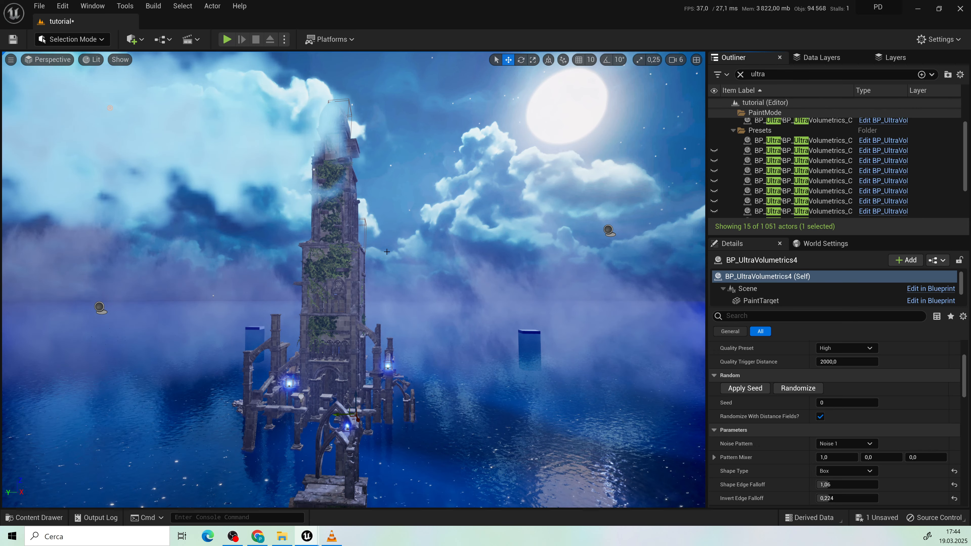
{"action": "right_click_drag", "start_coordinate": [387, 251], "coordinate": [348, 207]}
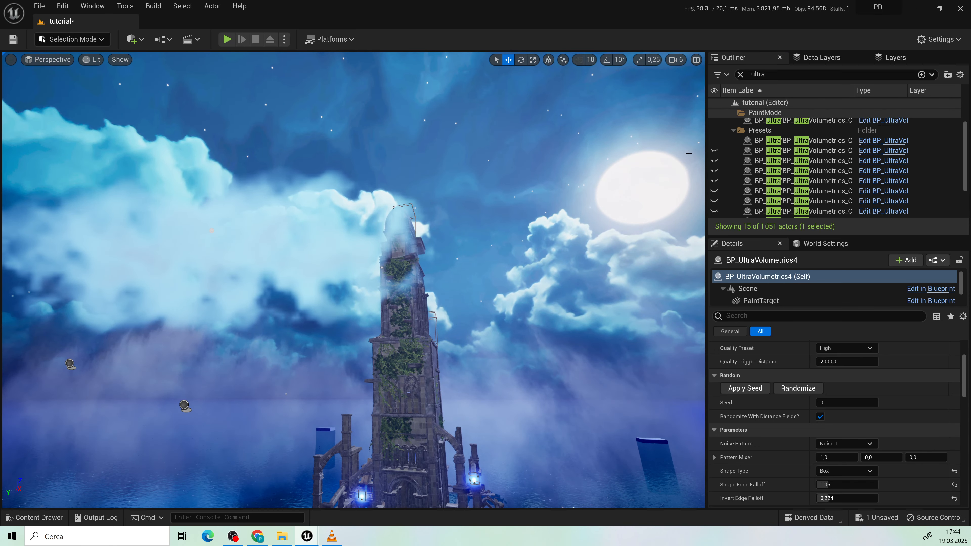
{"action": "right_click_drag", "start_coordinate": [431, 280], "coordinate": [377, 269]}
{"action": "key", "text": "d"}
{"action": "key", "text": "a"}
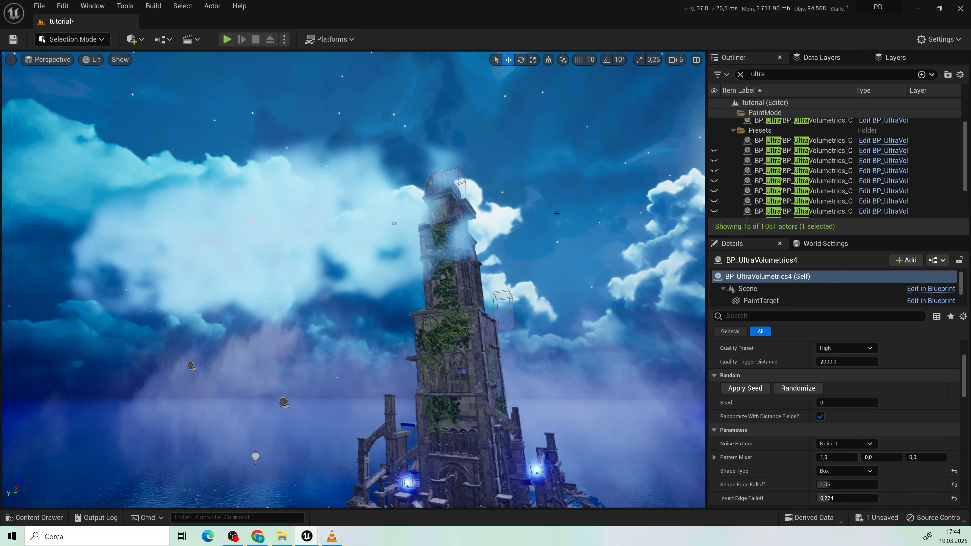
Step: Unhide the second Ultra Volumetrics actor in the Presets folder and inspect the fog around the tower base and arches
{"action": "left_click", "coordinate": [715, 151]}
{"action": "key", "text": "s"}
{"action": "right_click_drag", "start_coordinate": [550, 234], "coordinate": [593, 260]}
{"action": "right_click_drag", "start_coordinate": [497, 318], "coordinate": [559, 317]}
{"action": "key", "text": "a"}
{"action": "key", "text": "w"}
{"action": "key", "text": "w"}
{"action": "key", "text": "a"}
{"action": "key", "text": "q"}
{"action": "key", "text": "d"}
{"action": "key", "text": "e"}
{"action": "key", "text": "d"}
{"action": "key", "text": "s"}
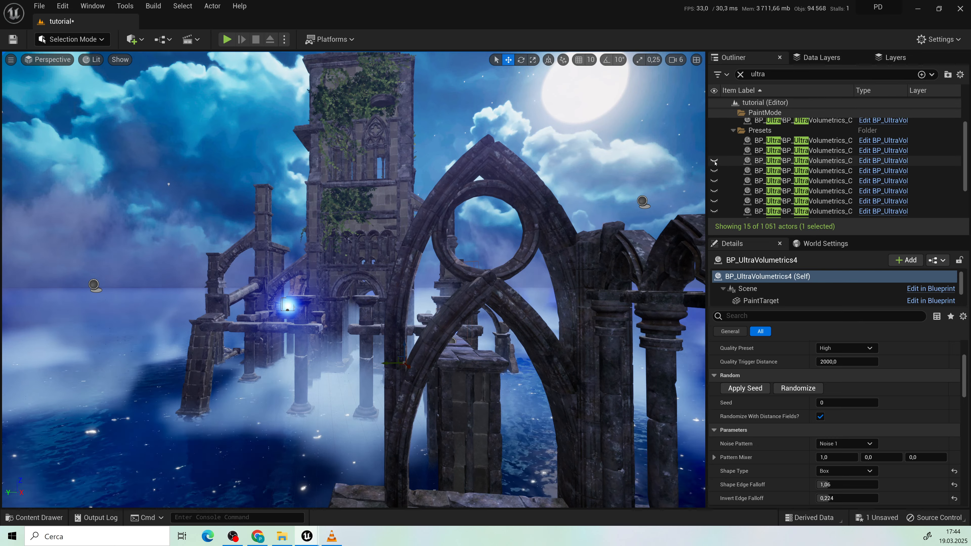
Step: Unhide the third and fourth Ultra Volumetrics actors in the Presets folder and check the fog around the tower
{"action": "key", "text": "s"}
{"action": "right_click_drag", "start_coordinate": [558, 317], "coordinate": [598, 306]}
{"action": "right_click_drag", "start_coordinate": [467, 336], "coordinate": [472, 335]}
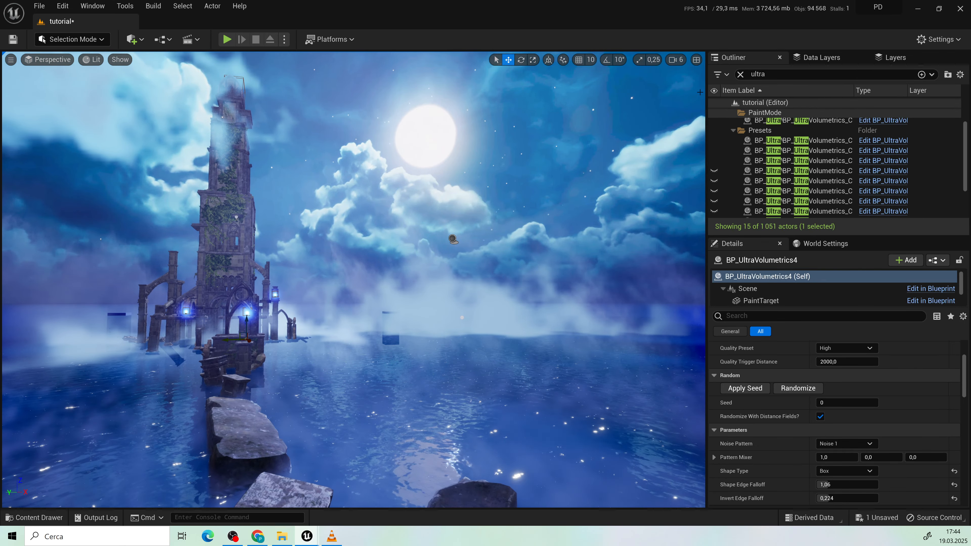
{"action": "left_click", "coordinate": [714, 170]}
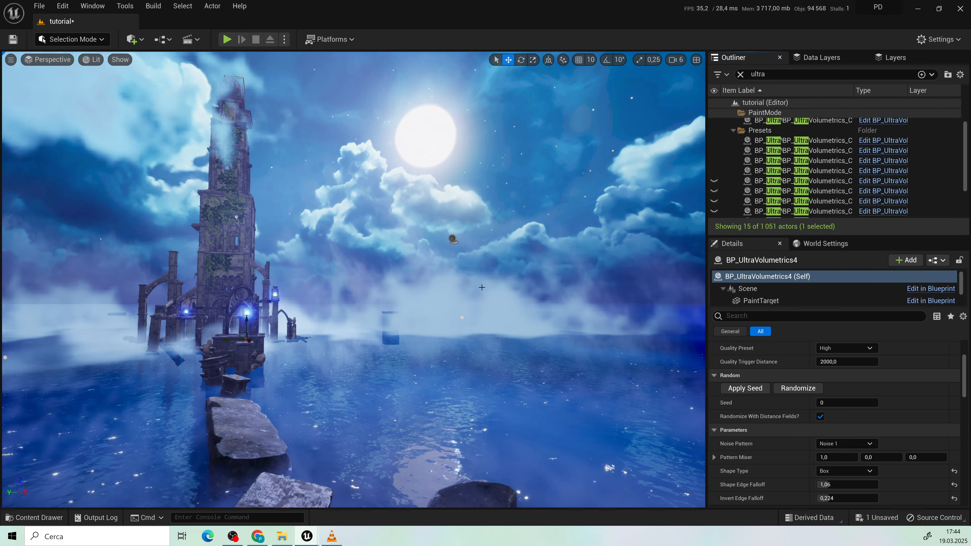
{"action": "mouse_move", "coordinate": [482, 287]}
{"action": "right_mouse_down"}
{"action": "mouse_move", "coordinate": [443, 286]}
{"action": "mouse_move", "coordinate": [462, 286]}
{"action": "right_mouse_up"}
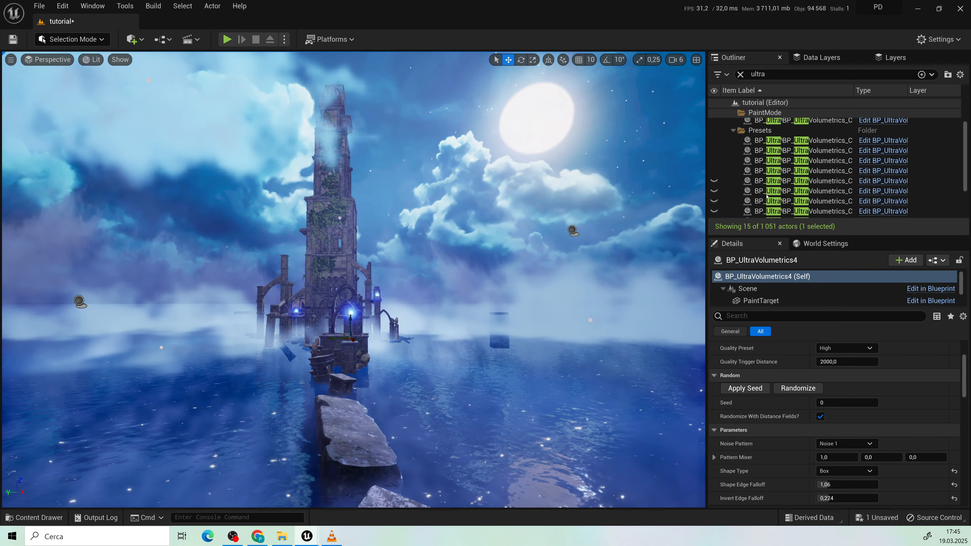
Step: Unhide the fifth and sixth Ultra Volumetrics actors in the Presets folder, checking the clouds near the moon
{"action": "left_click", "coordinate": [714, 181]}
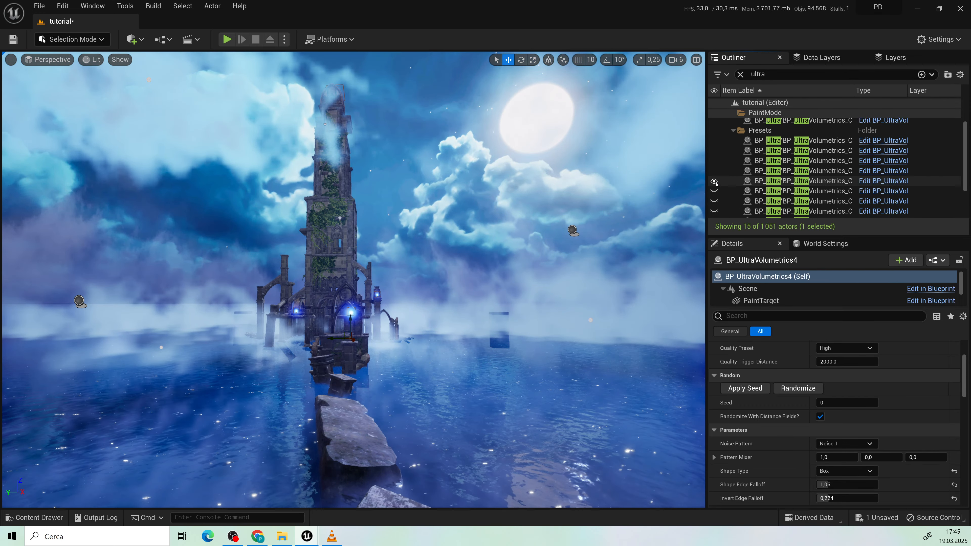
{"action": "right_click_drag", "start_coordinate": [497, 245], "coordinate": [554, 221]}
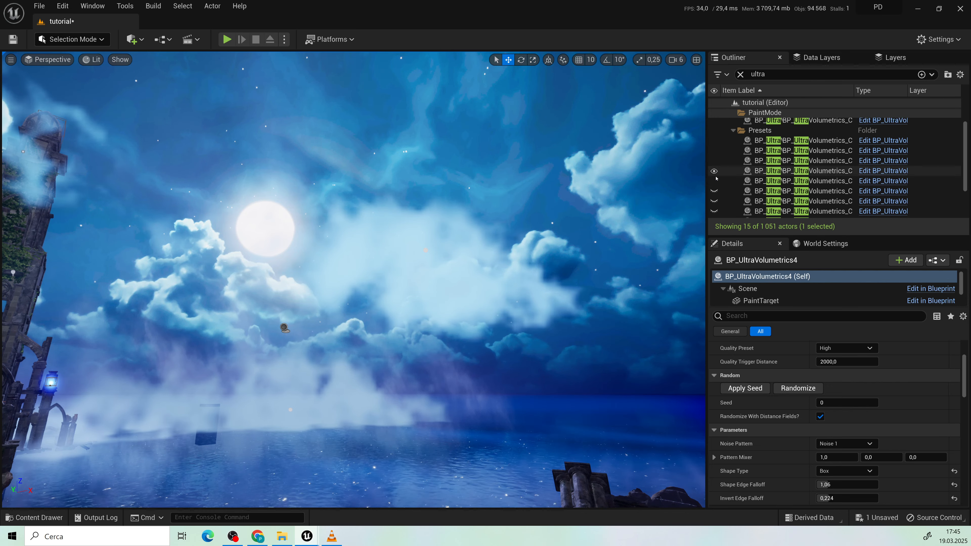
{"action": "left_click", "coordinate": [714, 190]}
{"action": "right_click_drag", "start_coordinate": [445, 310], "coordinate": [344, 310]}
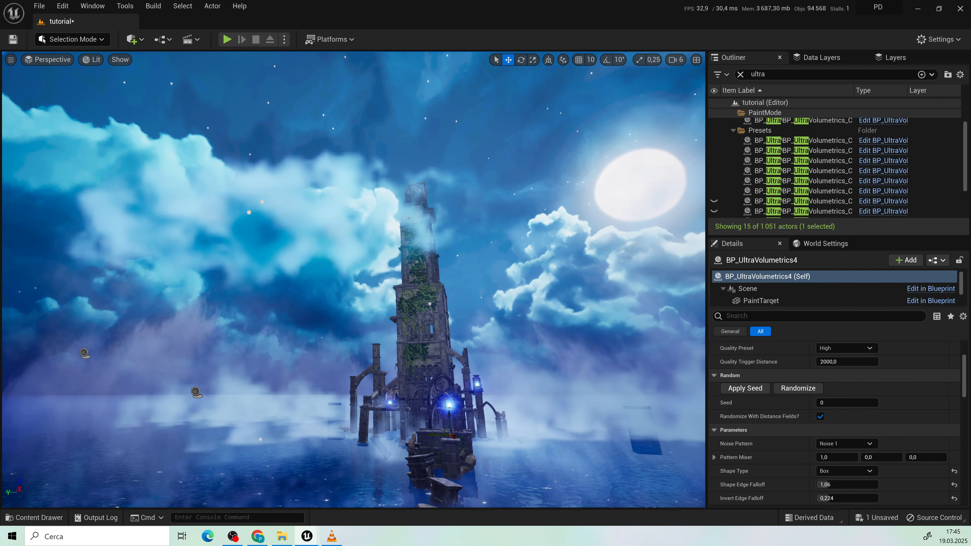
Step: Unhide the last two Ultra Volumetrics actors in the Presets folder and view the tower from farther back
{"action": "left_click", "coordinate": [714, 202]}
{"action": "right_click_drag", "start_coordinate": [429, 342], "coordinate": [474, 344]}
{"action": "key", "text": "s"}
{"action": "scroll", "coordinate": [772, 179], "scroll_direction": "down", "scroll_amount": 3}
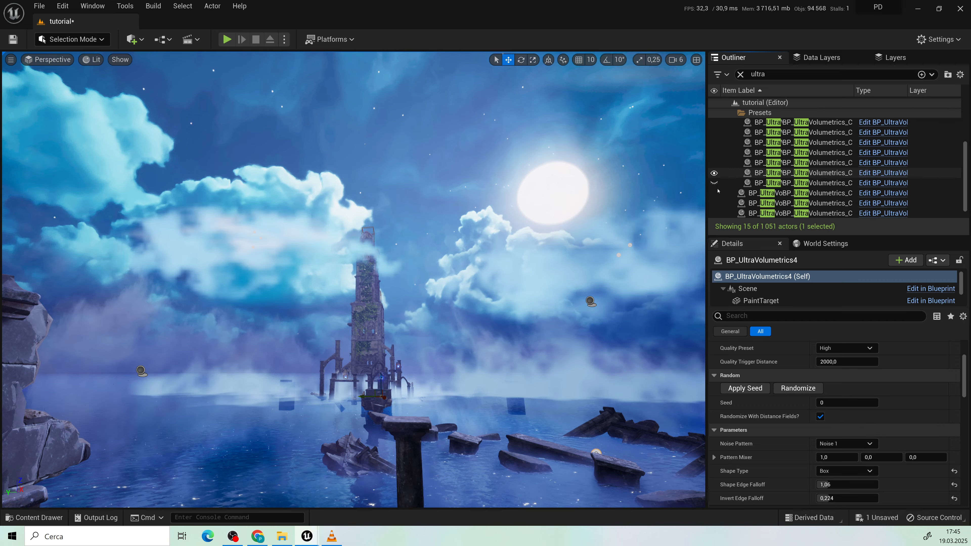
{"action": "left_click", "coordinate": [714, 184]}
{"action": "right_click_drag", "start_coordinate": [467, 357], "coordinate": [486, 364]}
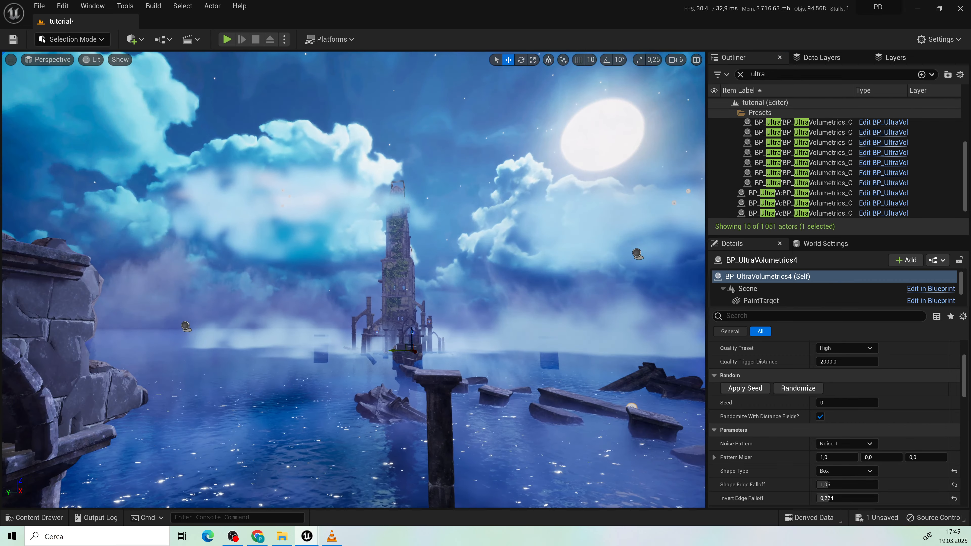
Step: Examine the combined fog along the rock path, over the water and between the surrounding ruins
{"action": "key", "text": "w"}
{"action": "right_click_drag", "start_coordinate": [470, 397], "coordinate": [526, 398]}
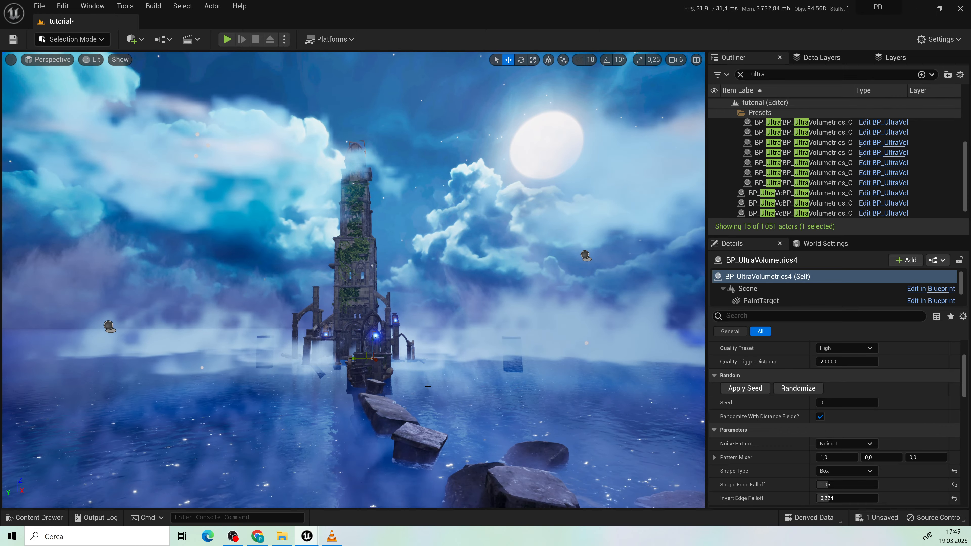
{"action": "middle_click_drag", "start_coordinate": [428, 387], "coordinate": [458, 393]}
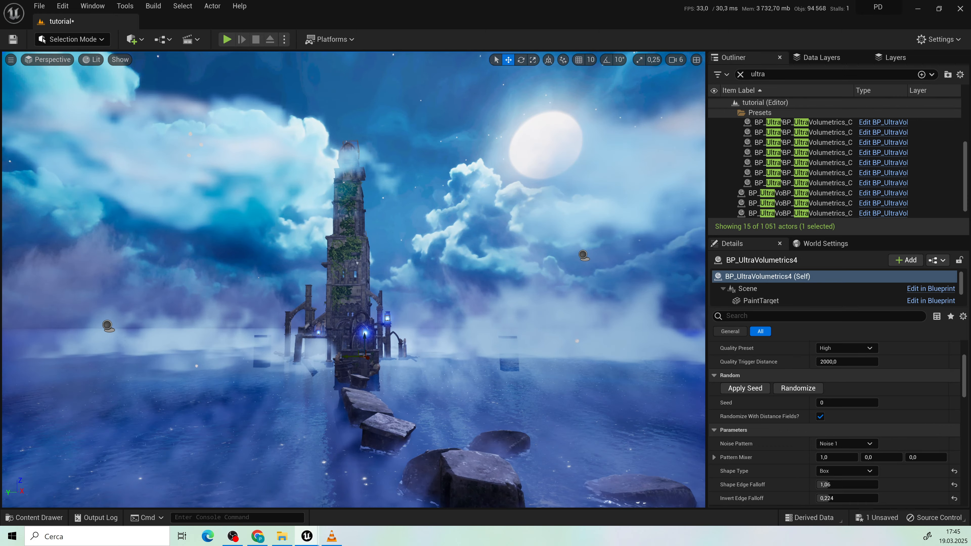
{"action": "key", "text": "w"}
{"action": "right_click_drag", "start_coordinate": [478, 354], "coordinate": [480, 390]}
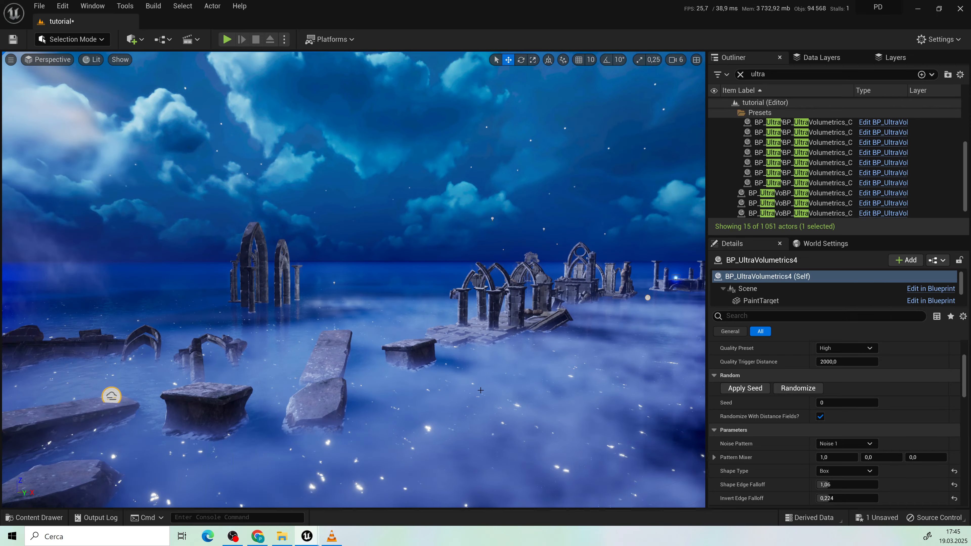
{"action": "left_click", "coordinate": [487, 417]}
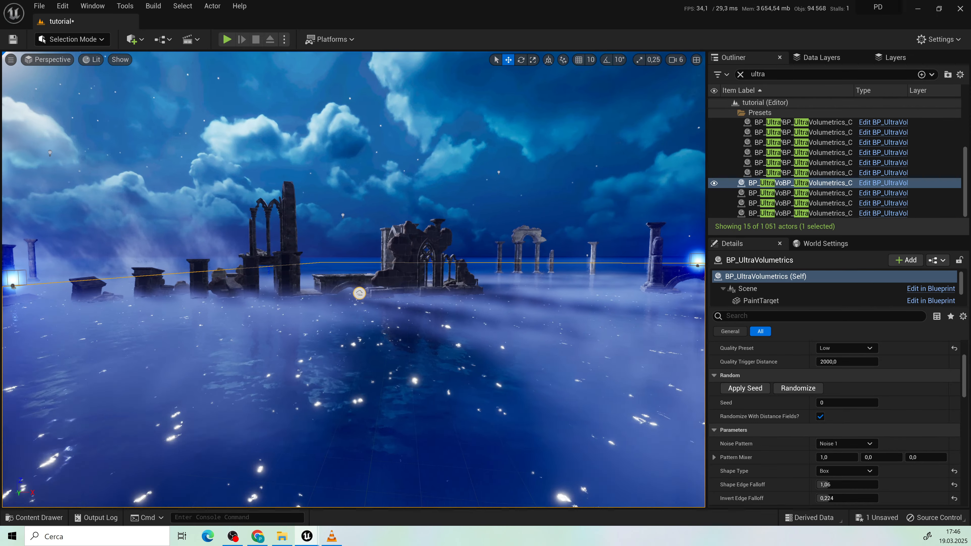
{"action": "right_click_drag", "start_coordinate": [353, 280], "coordinate": [440, 282]}
{"action": "right_click_drag", "start_coordinate": [627, 237], "coordinate": [490, 236]}
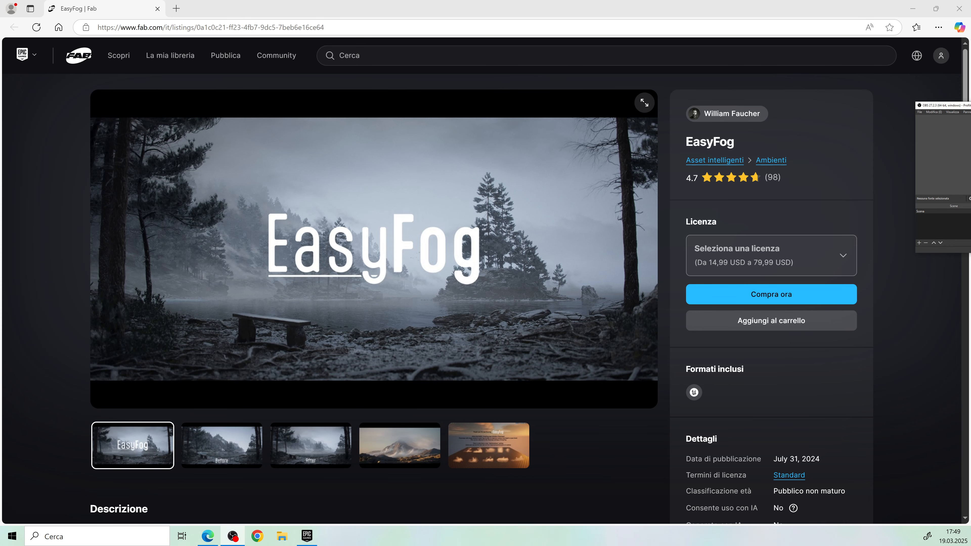
Step: Switch to the browser and look over the EasyFog listing on Fab
{"action": "left_click", "coordinate": [140, 164]}
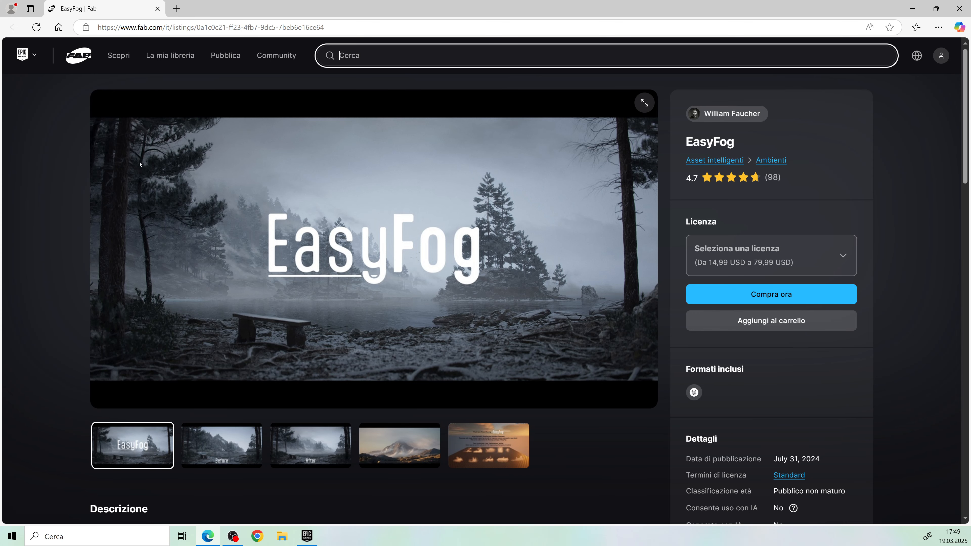
{"action": "scroll", "coordinate": [245, 445], "scroll_direction": "down", "scroll_amount": 2}
{"action": "left_click", "coordinate": [488, 378]}
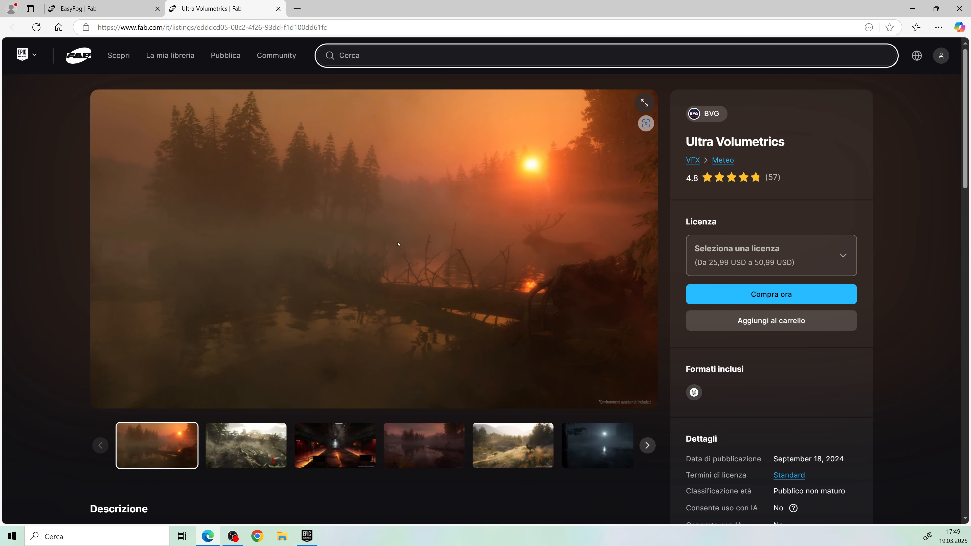
Step: View the jungle, industrial hall, dusk lake and flower meadow images in the Ultra Volumetrics listing on Fab
{"action": "left_click", "coordinate": [246, 445]}
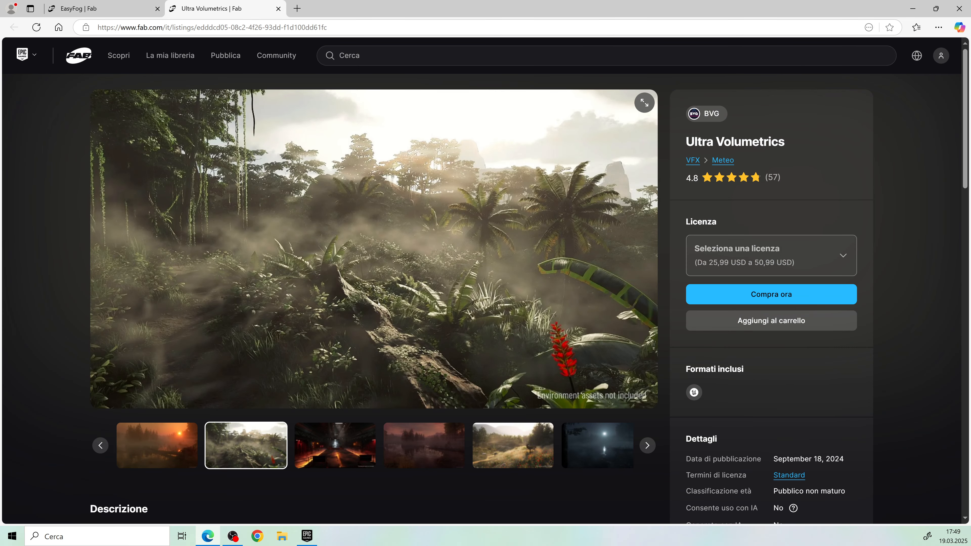
{"action": "left_click", "coordinate": [349, 455]}
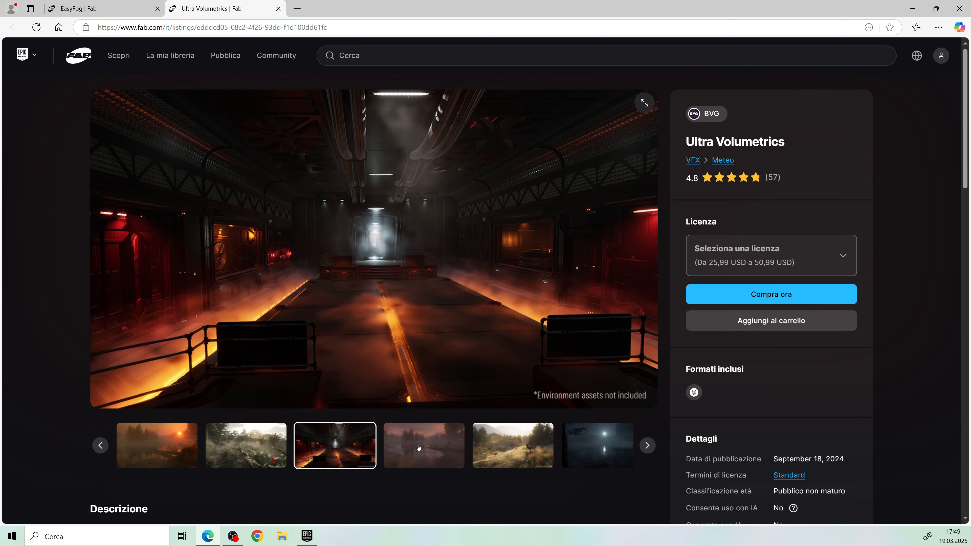
{"action": "left_click", "coordinate": [418, 448]}
{"action": "left_click", "coordinate": [543, 457]}
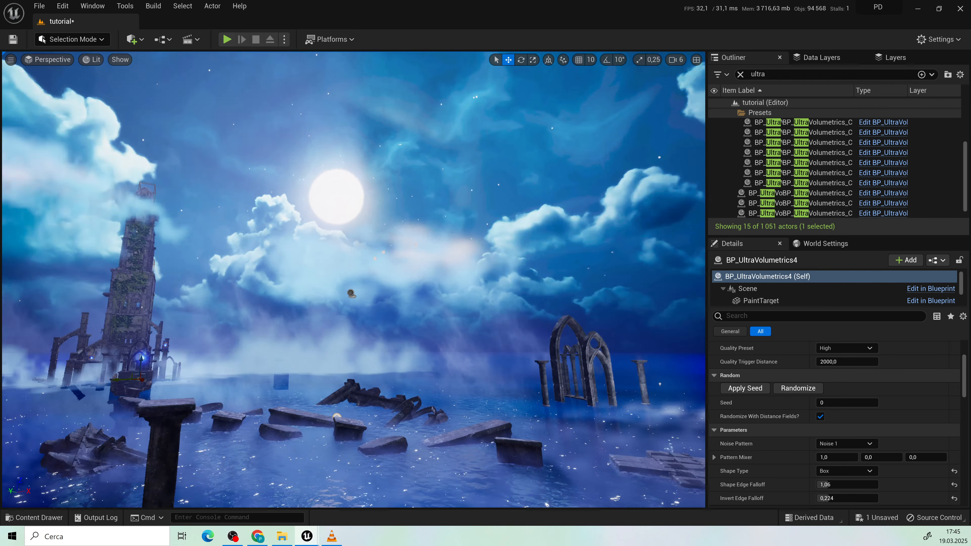
Step: Return to Unreal Editor and view the fog and clouds while approaching the ivy-covered tower along the rocks
{"action": "right_click_drag", "start_coordinate": [347, 289], "coordinate": [268, 289]}
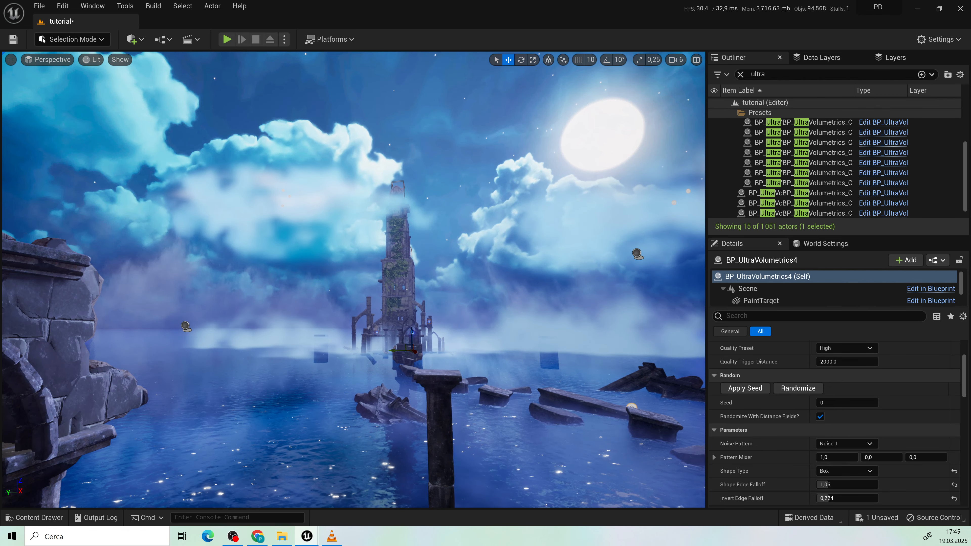
{"action": "key", "text": "w"}
{"action": "right_click_drag", "start_coordinate": [470, 398], "coordinate": [494, 398]}
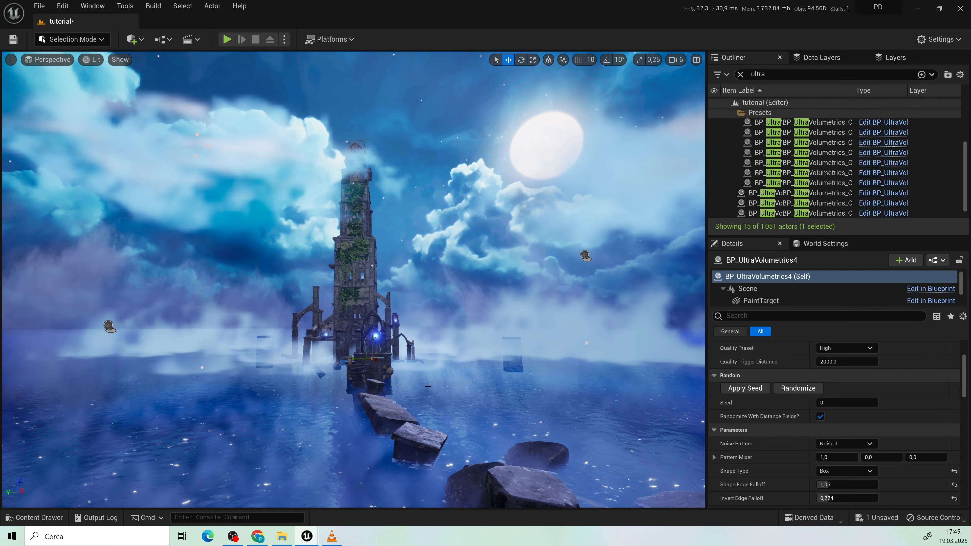